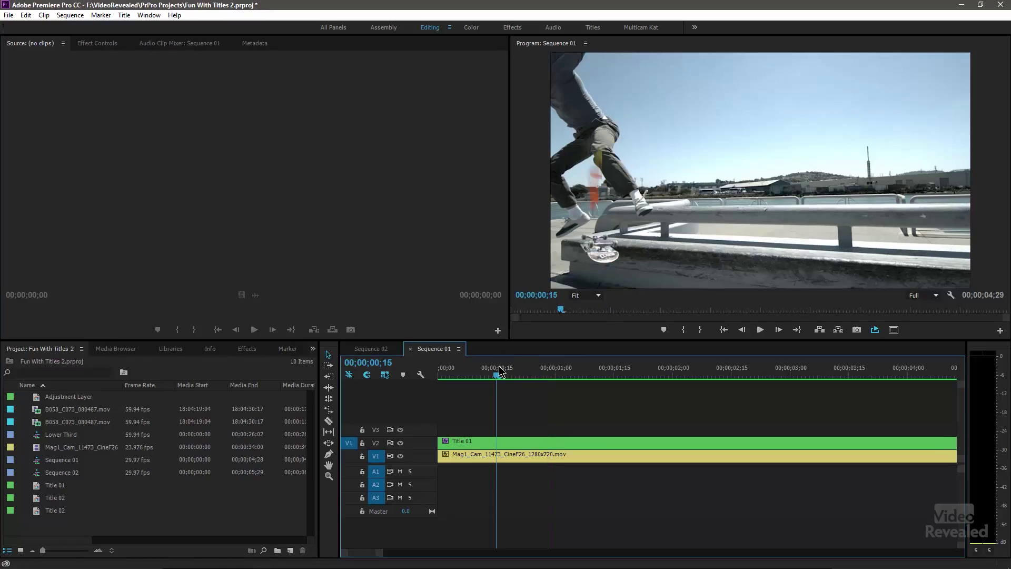
Play Sequence 01 to preview the title reveal, park the playhead at 00;00;04;01 and select the Title 01 clip.
key("space")
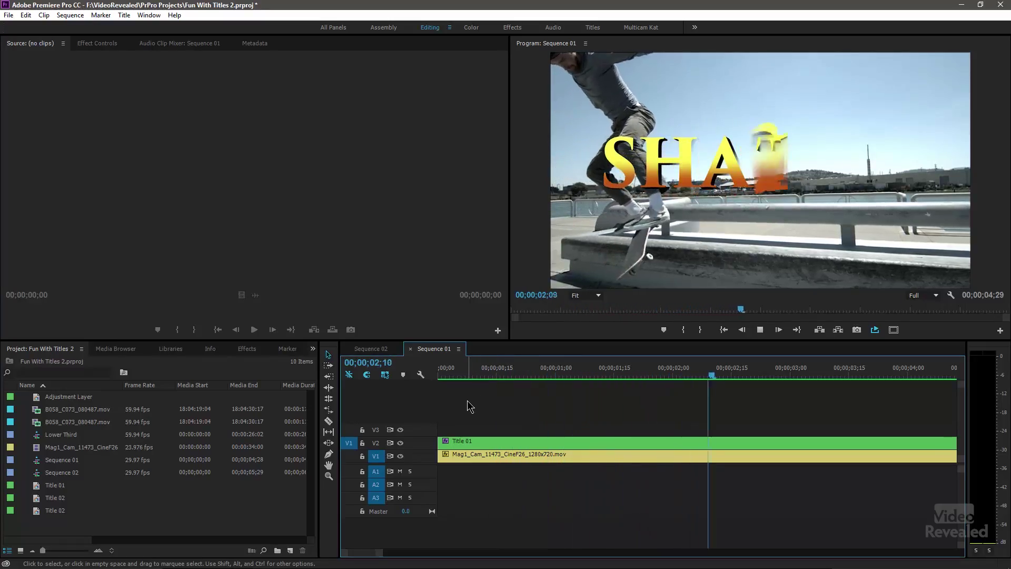
key("space")
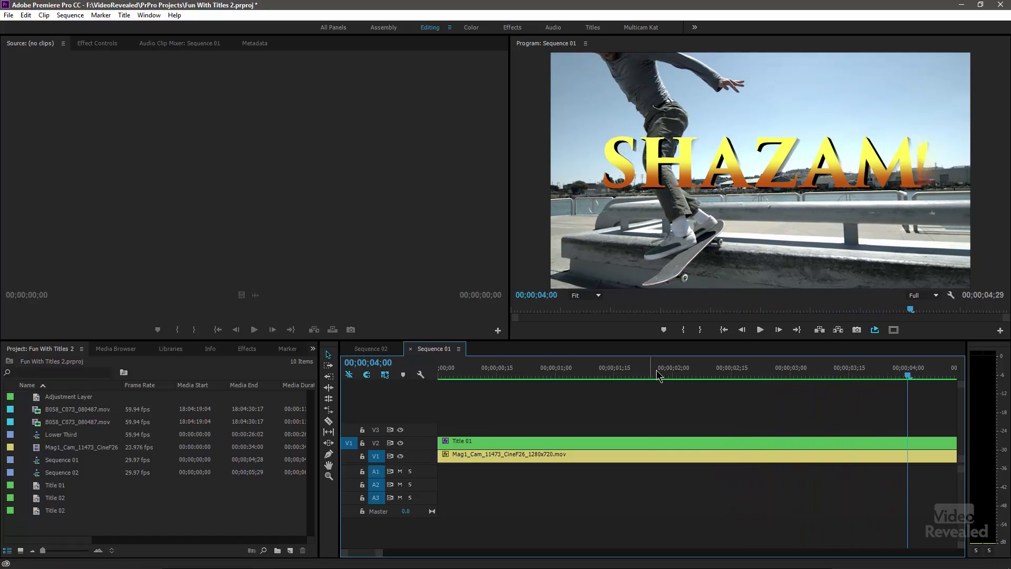
left_click_drag(656, 375, 912, 340)
left_click(587, 446)
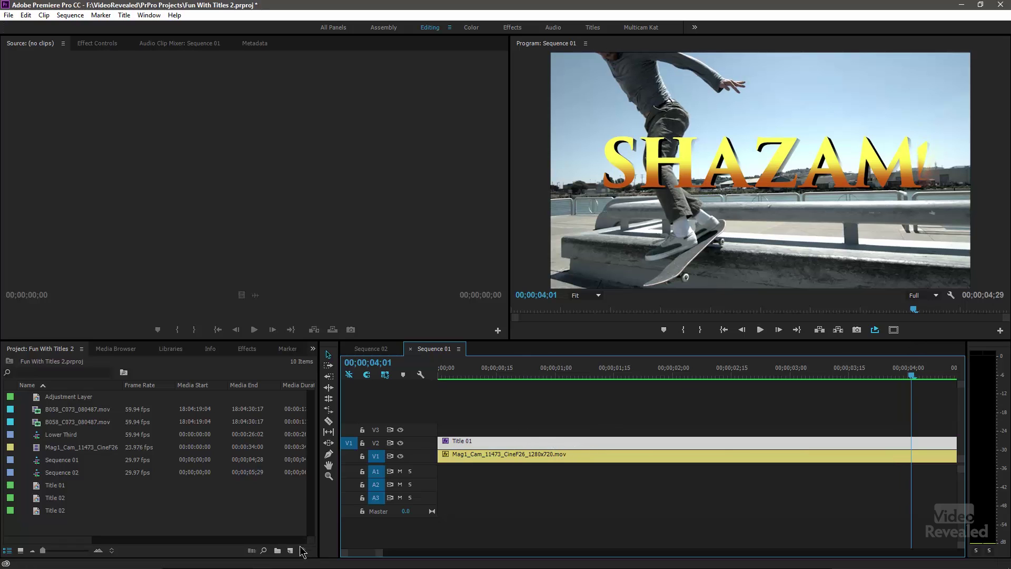
Look at the new-item choices for creating a title, and open Title 01 in the title editor to inspect it, closing it again.
left_click(290, 550)
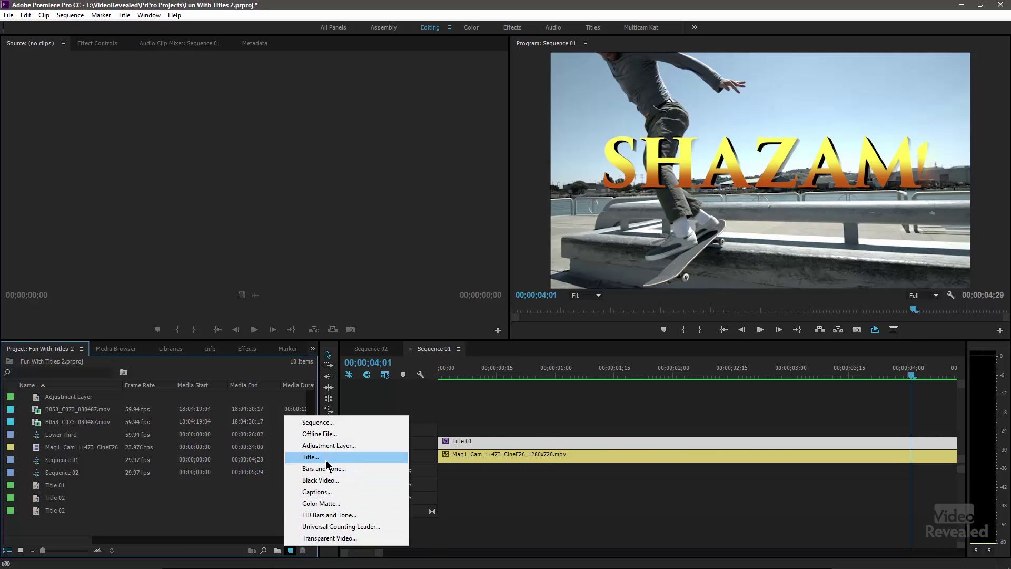
left_click(496, 441)
double_click(498, 443)
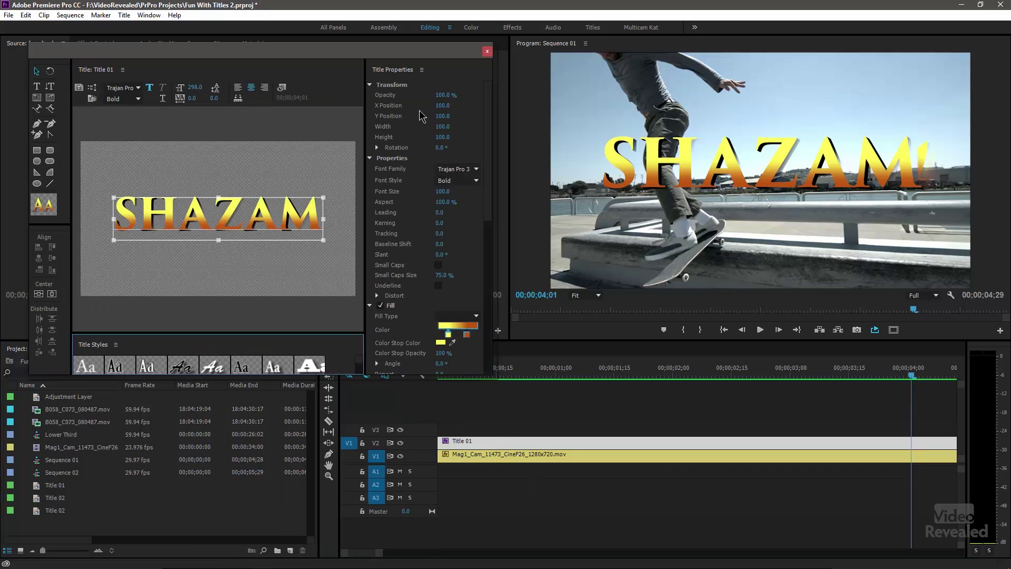
left_click(487, 51)
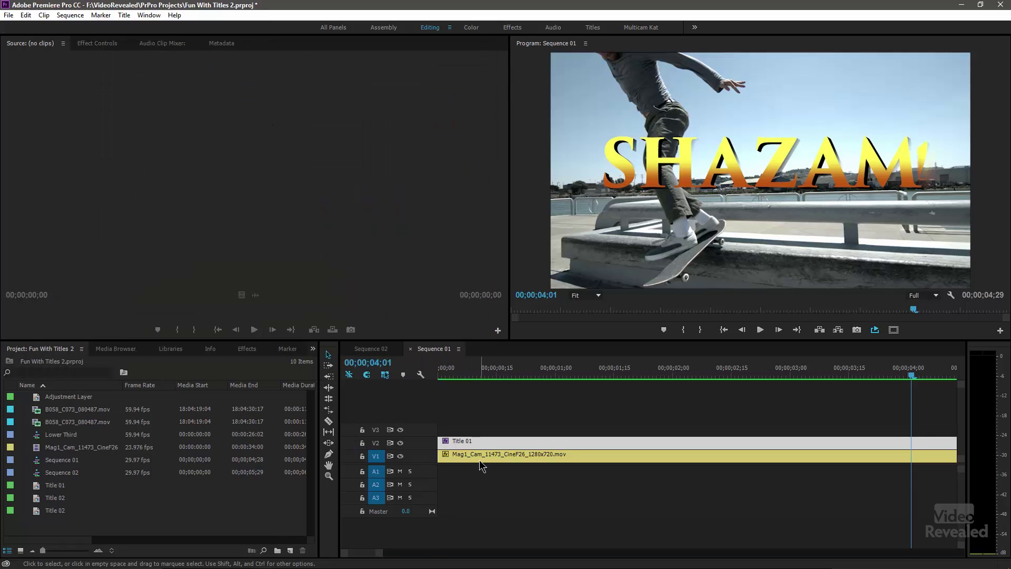
Show the effects applied to Title 01 and look over Turbulent Displace, Crop and Directional Blur.
left_click(94, 43)
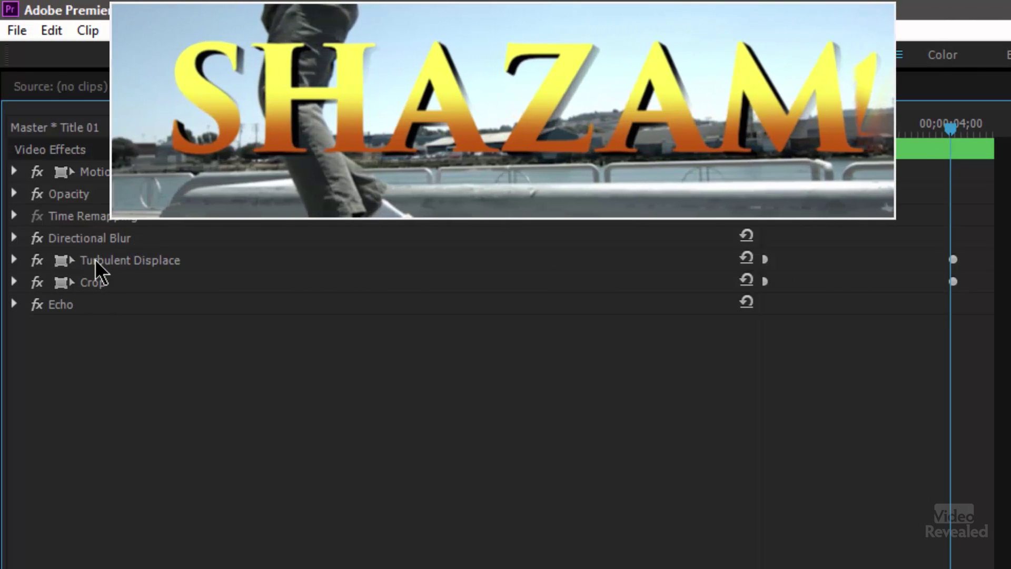
left_click(119, 261)
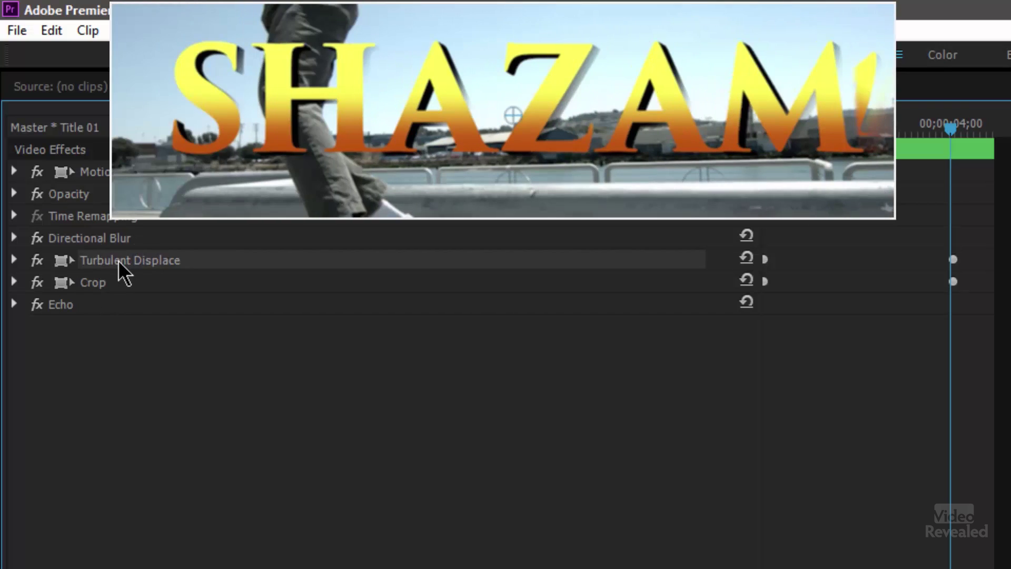
left_click(103, 287)
left_click(108, 238)
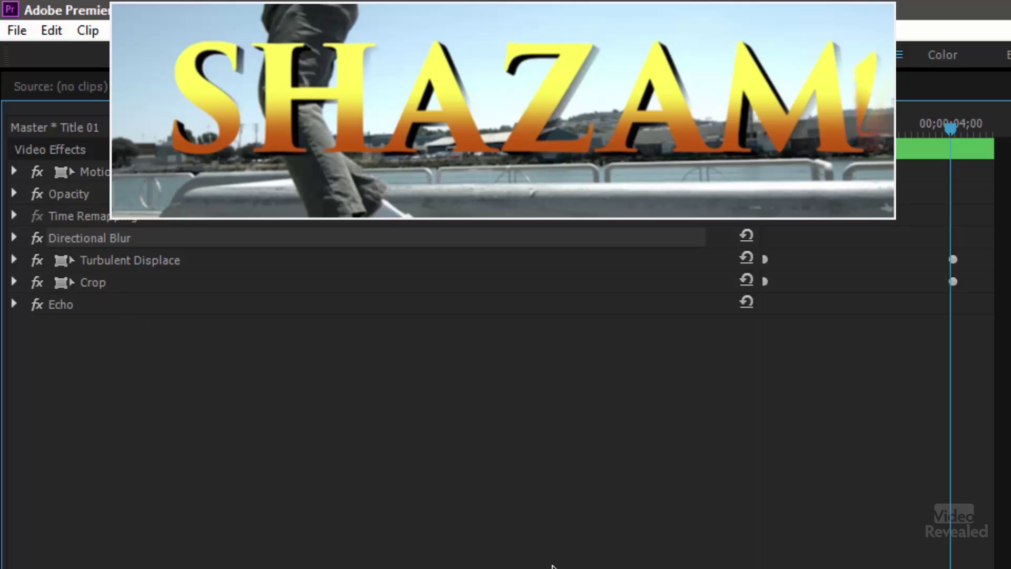
Compare the title with Turbulent Displace, Crop and Echo off, restore those three effects and switch Directional Blur off.
left_click(36, 260)
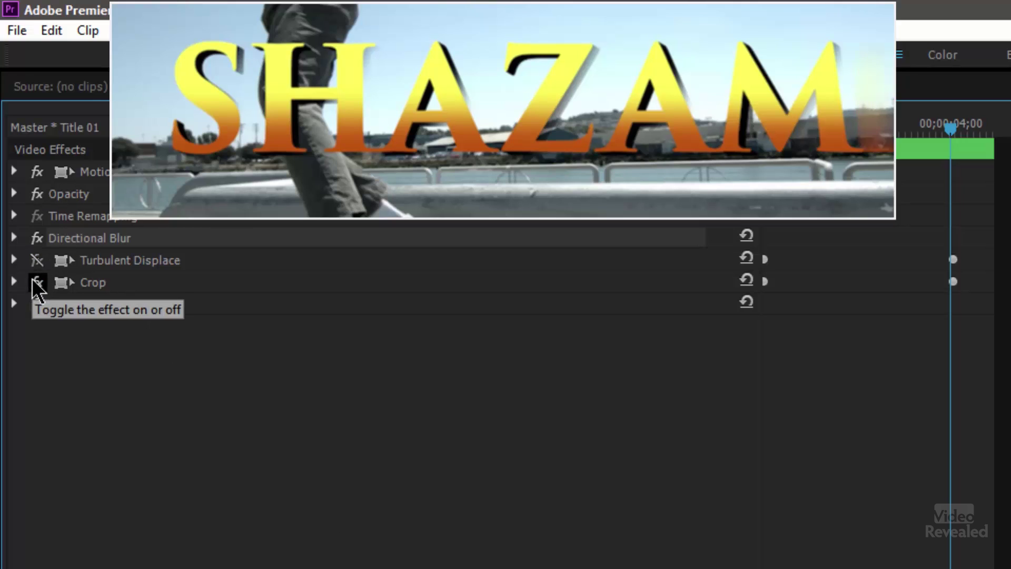
left_click(36, 283)
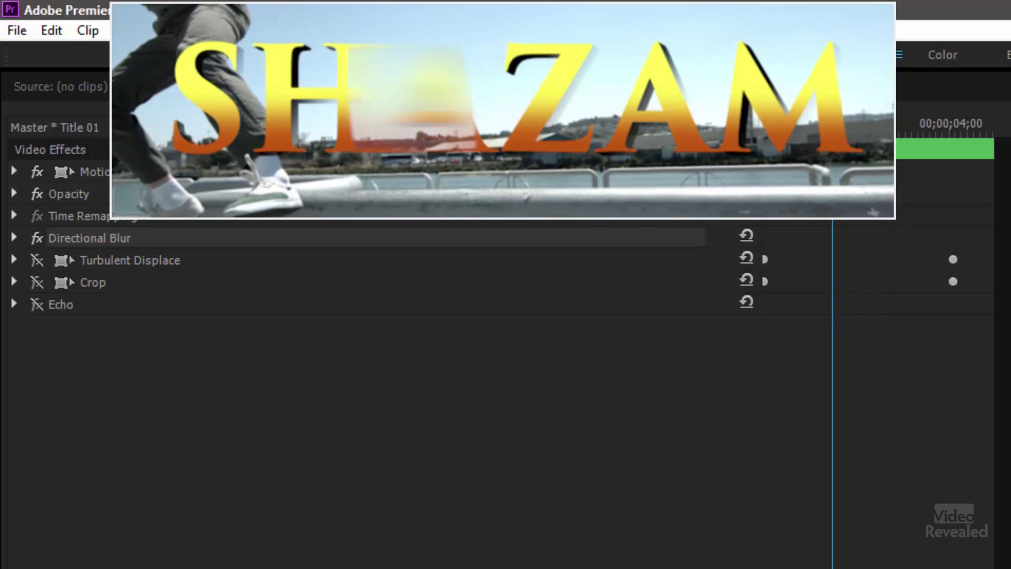
left_click(36, 238)
left_click(37, 260)
left_click(36, 283)
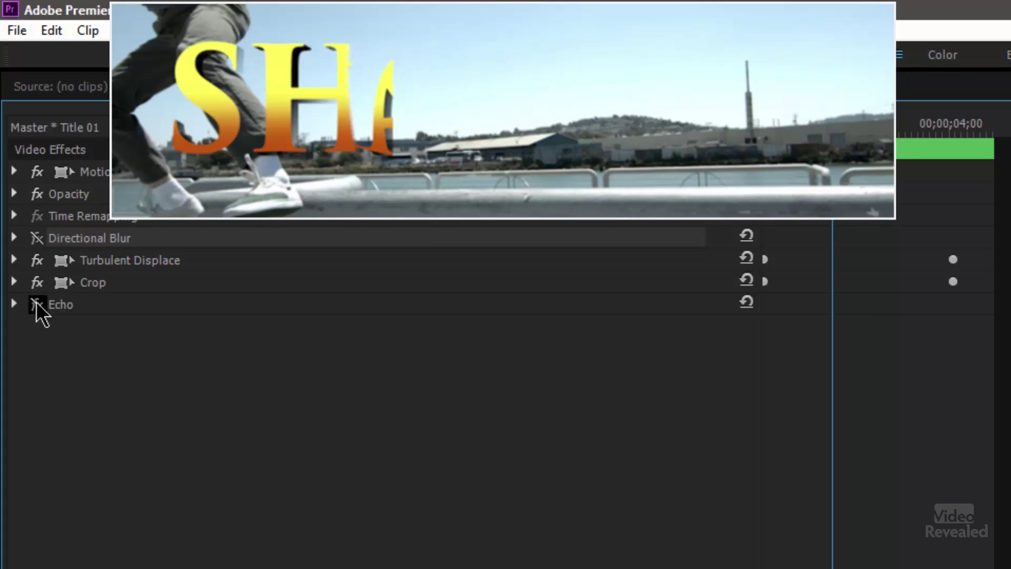
left_click(36, 305)
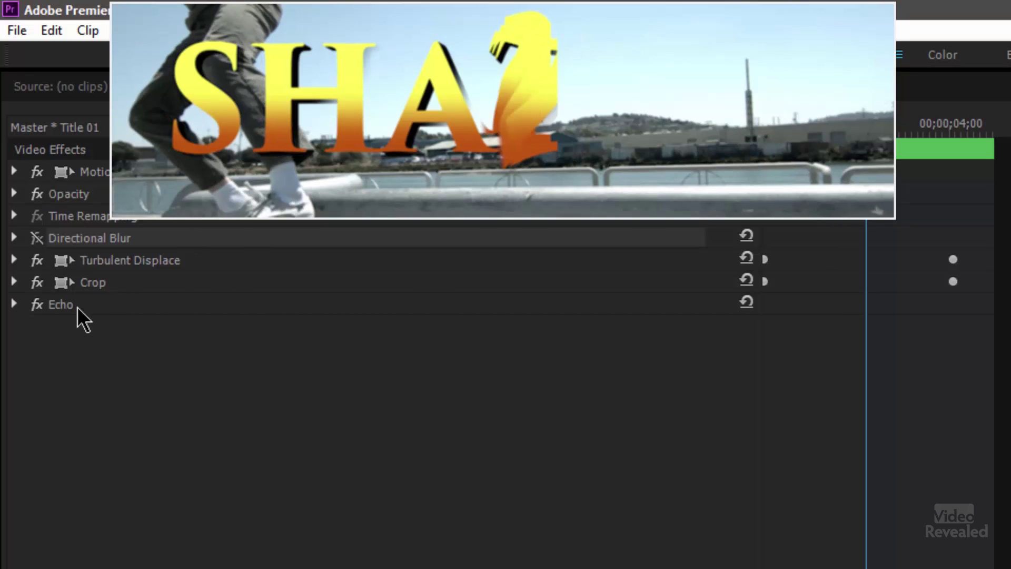
Toggle Directional Blur on and off repeatedly to compare its look on the title, leaving it enabled.
left_click(36, 238)
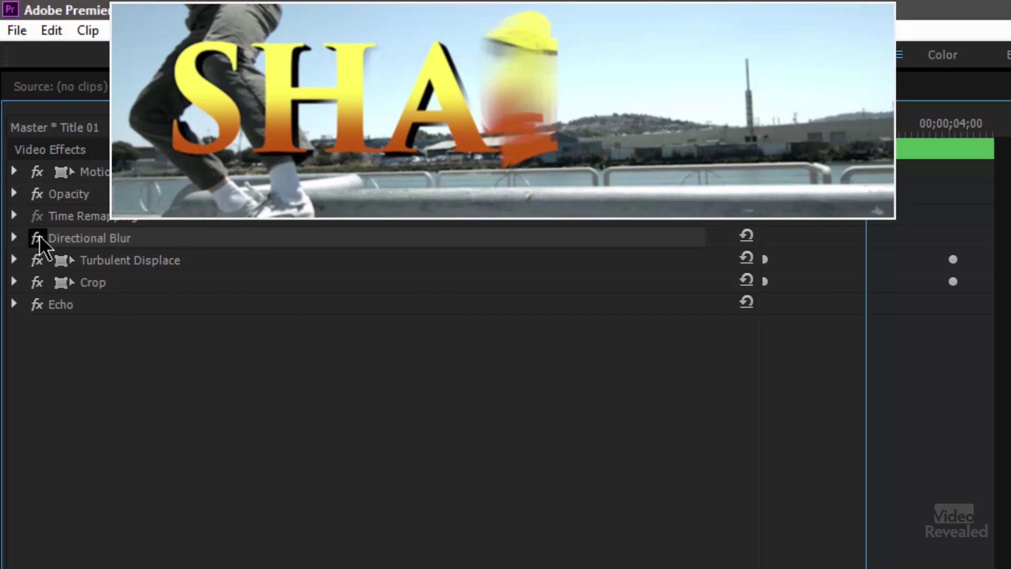
left_click(35, 238)
left_click(36, 238)
left_click(36, 238)
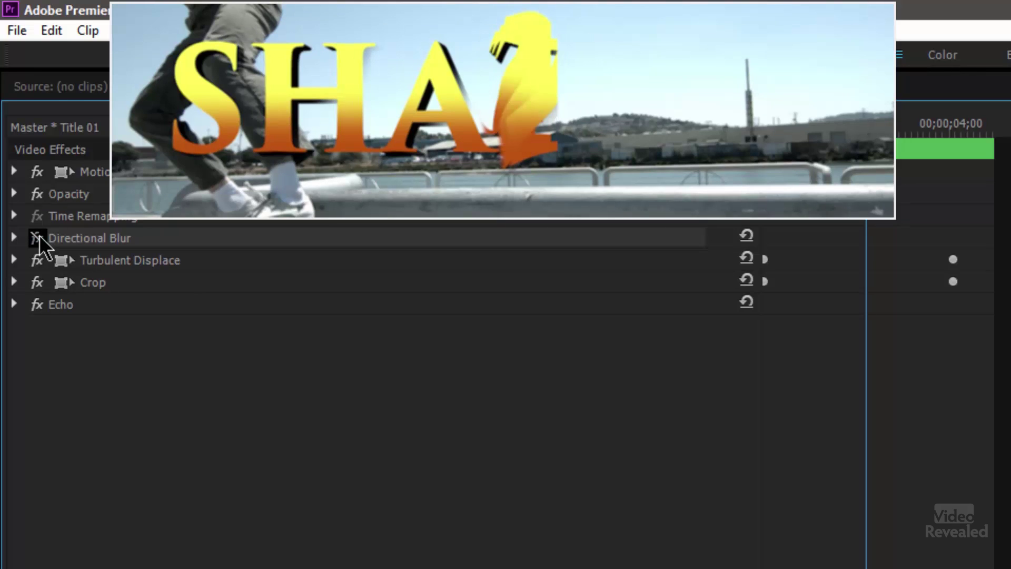
left_click(37, 239)
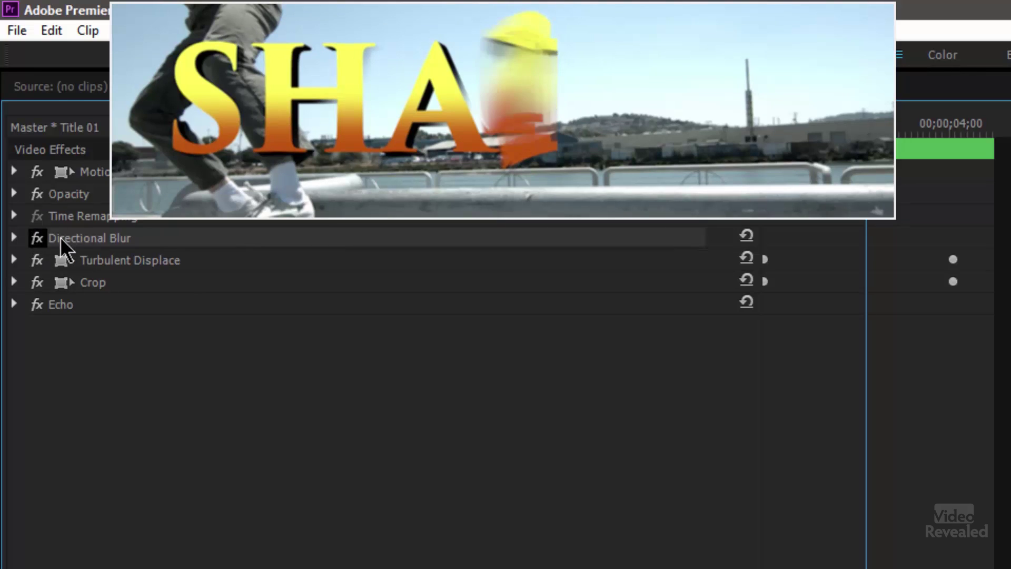
Expand the Directional Blur settings, search the effects library for "direc" to locate the effect, and clear the search.
left_click(14, 239)
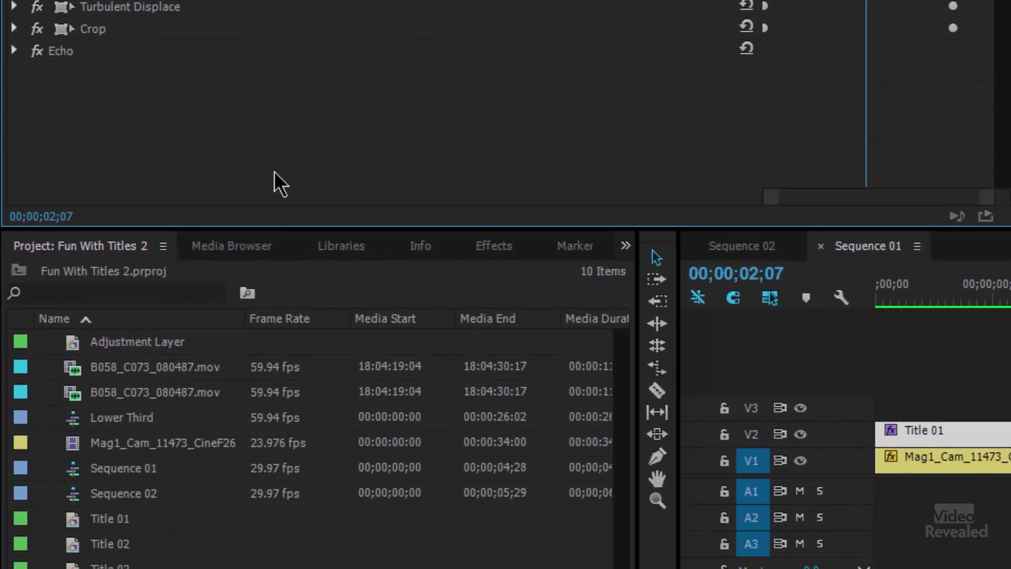
left_click(497, 246)
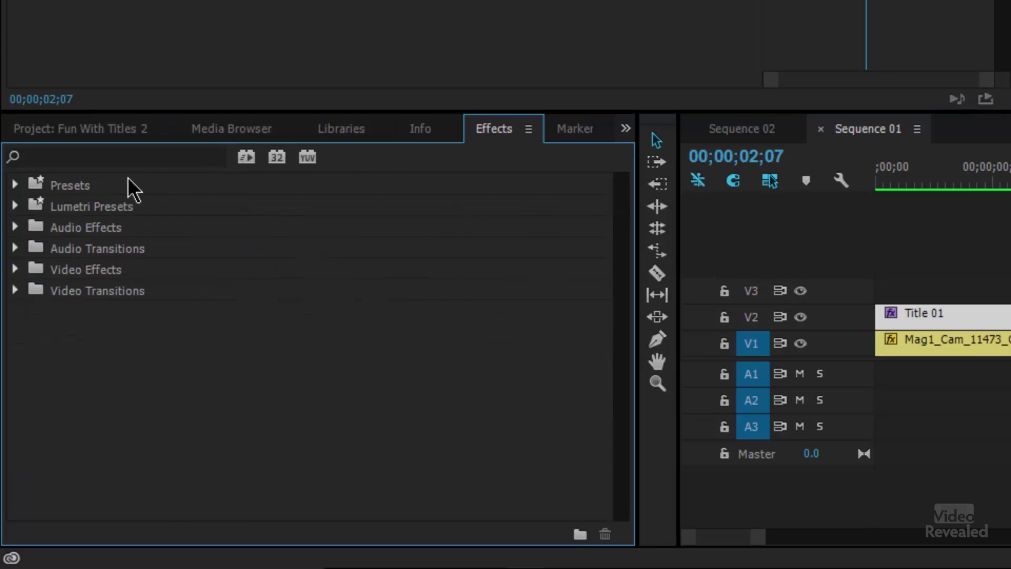
left_click(133, 272)
type("direc")
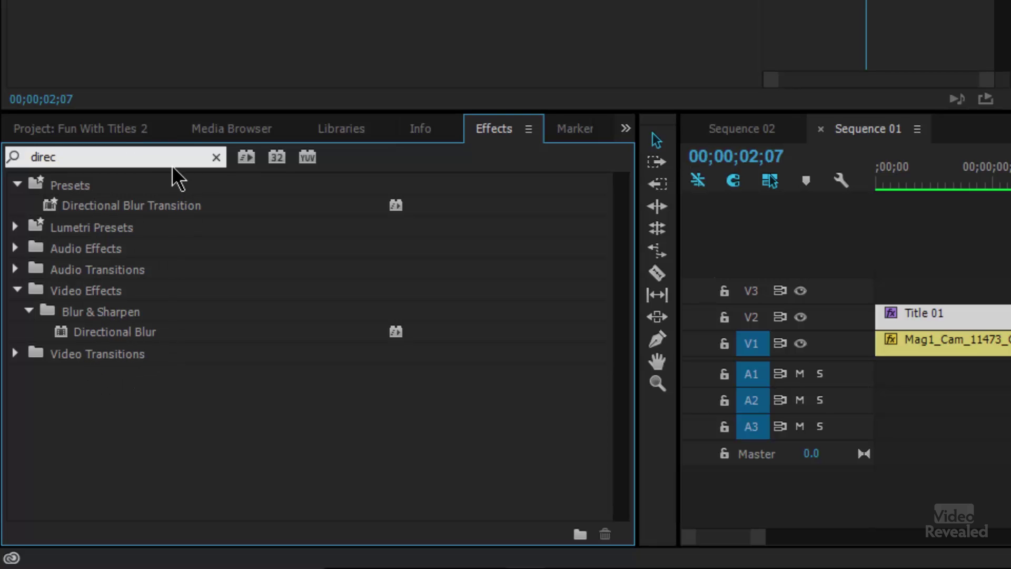
left_click(215, 157)
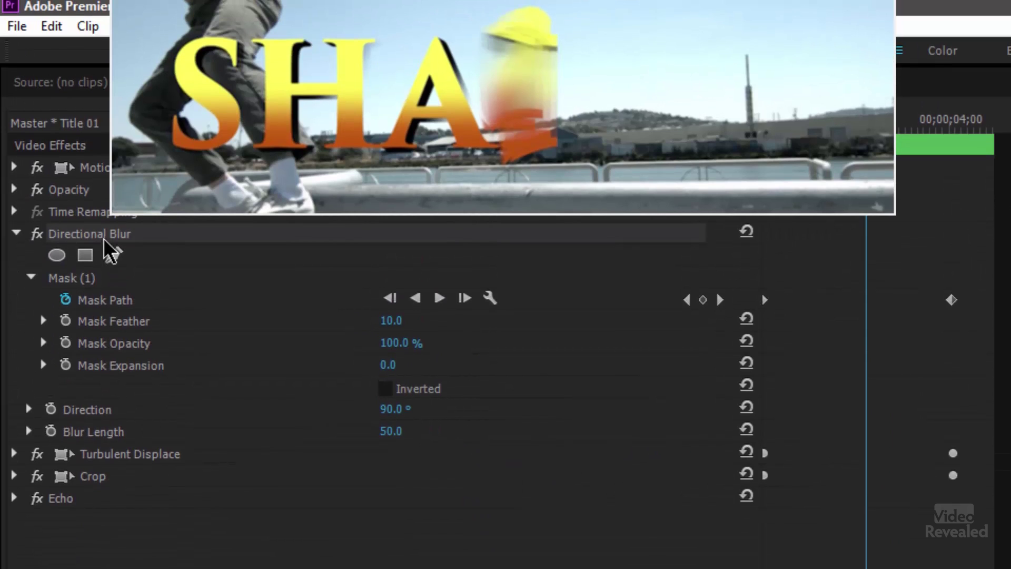
Select Mask (1) of Directional Blur and scrub between its two Mask Path keyframes to examine the mask's movement across the title.
left_click(81, 228)
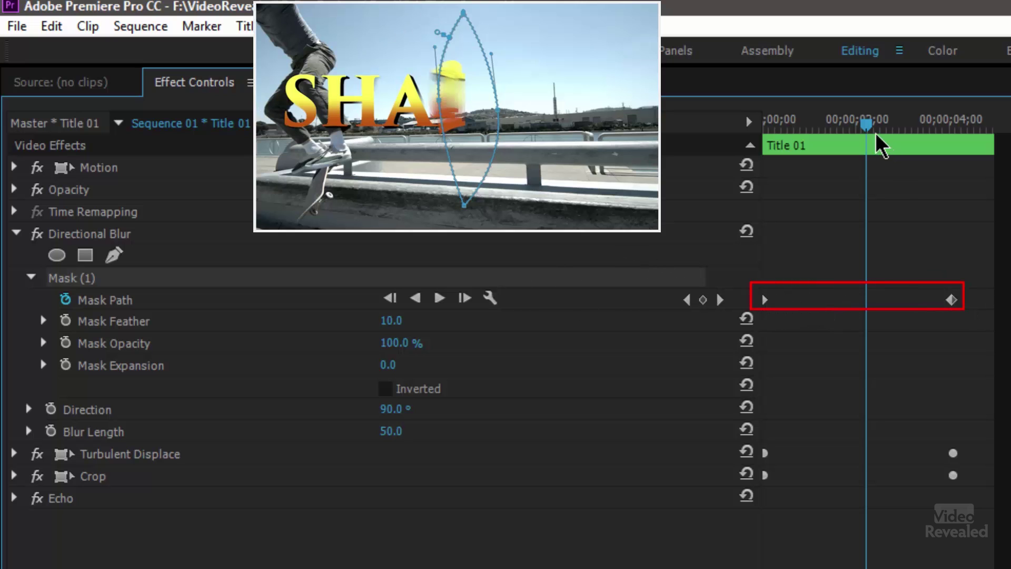
left_click_drag(866, 125, 743, 145)
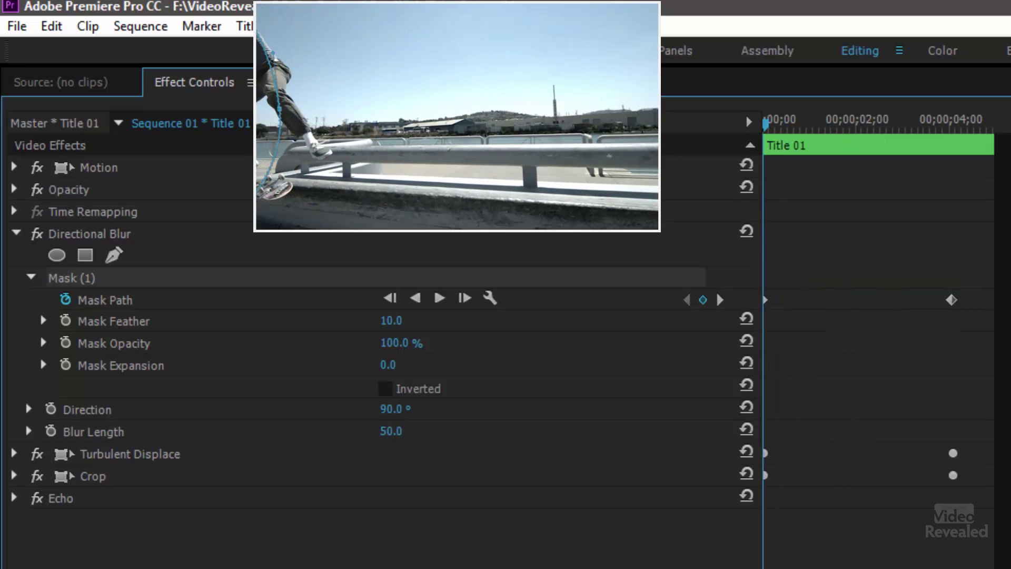
left_click_drag(855, 114, 951, 138)
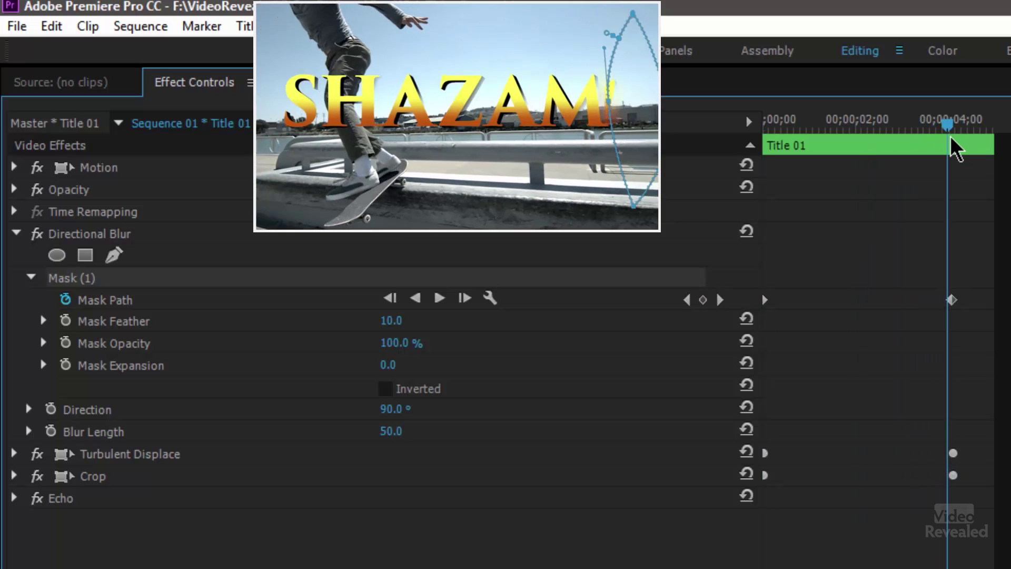
left_click(954, 149)
left_click_drag(947, 138, 848, 123)
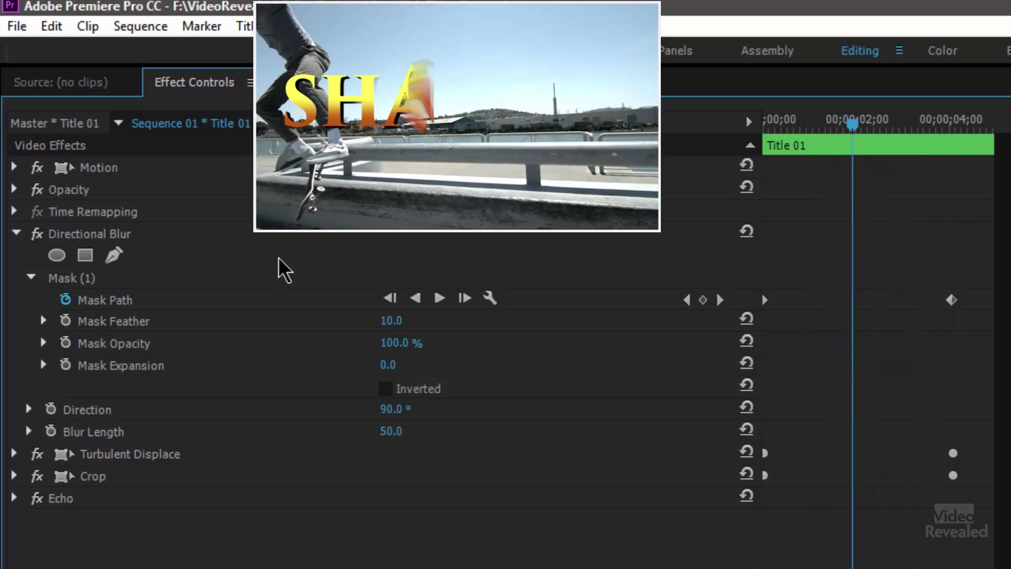
left_click(121, 233)
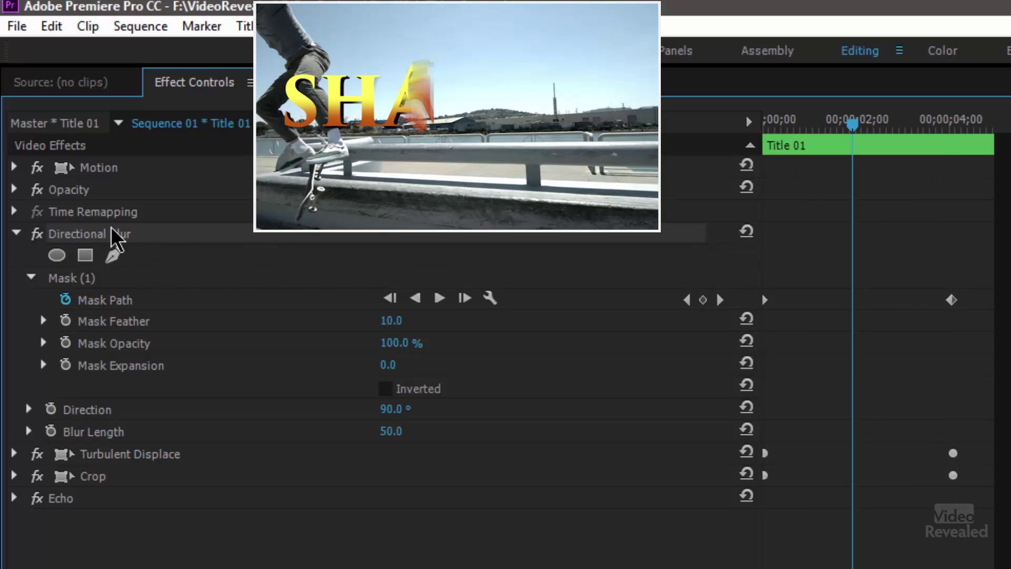
left_click(107, 285)
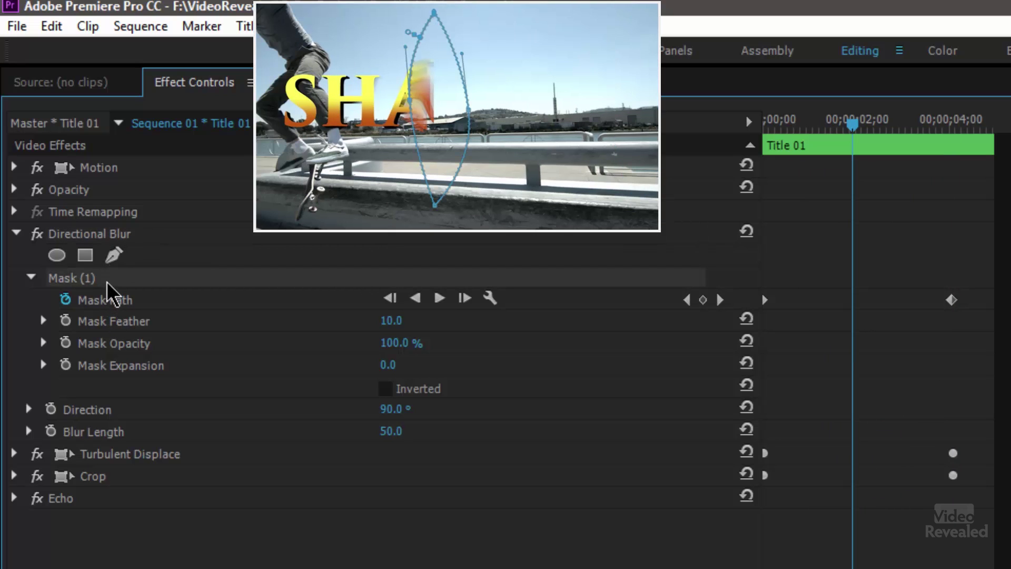
Collapse Directional Blur and disable the Crop, Echo and Directional Blur effects, leaving only Turbulent Displace active.
left_click(17, 231)
left_click(38, 280)
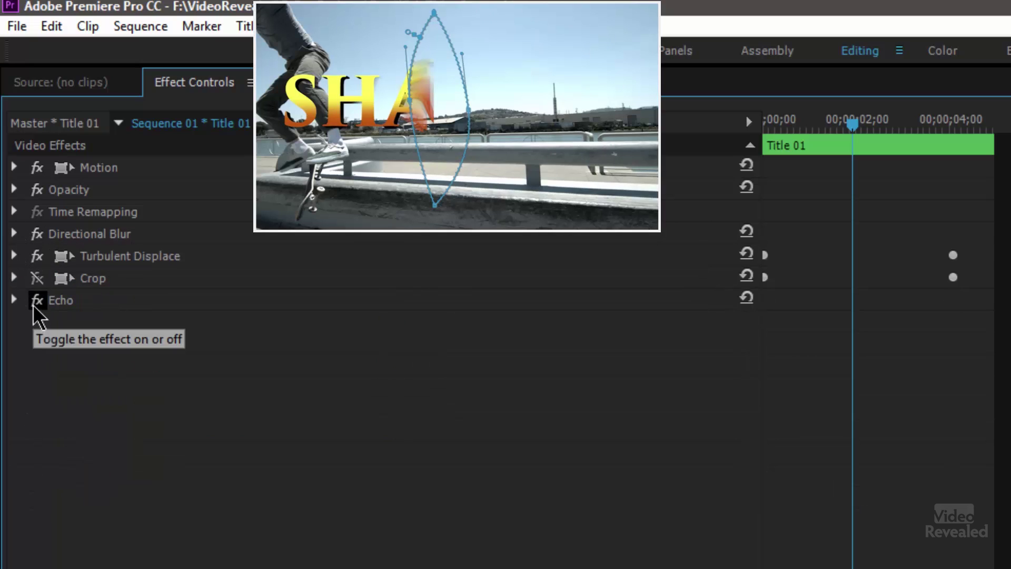
left_click(34, 301)
left_click(41, 237)
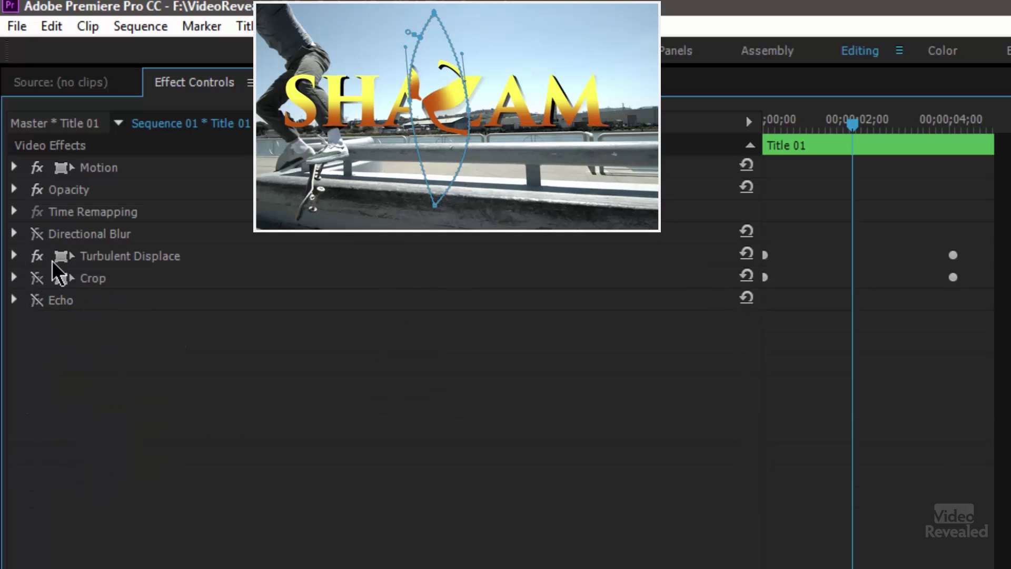
Expand Turbulent Displace, select its Mask (1), and play and scrub the clip to examine the displacement moving across the title.
left_click(14, 256)
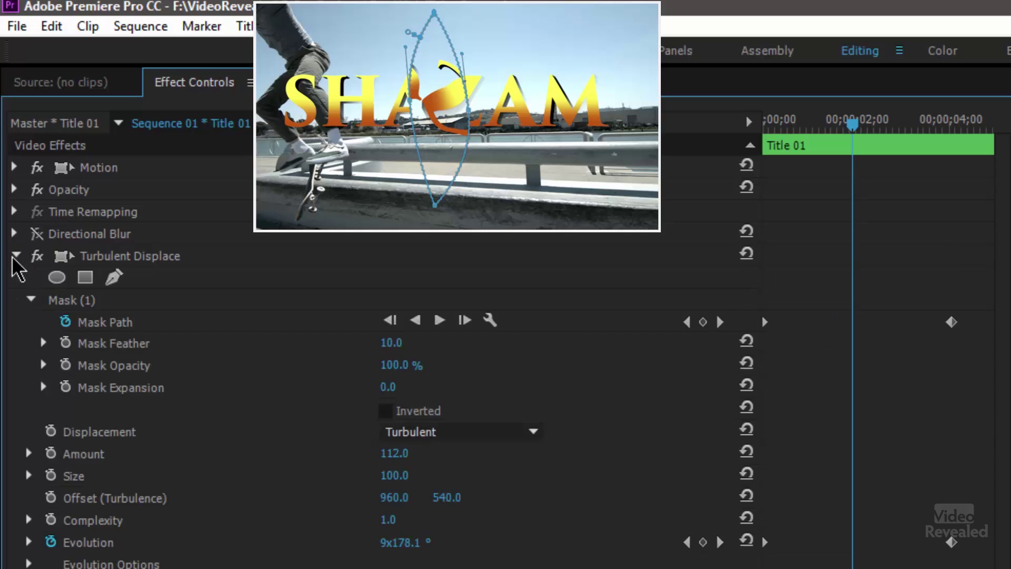
left_click(130, 301)
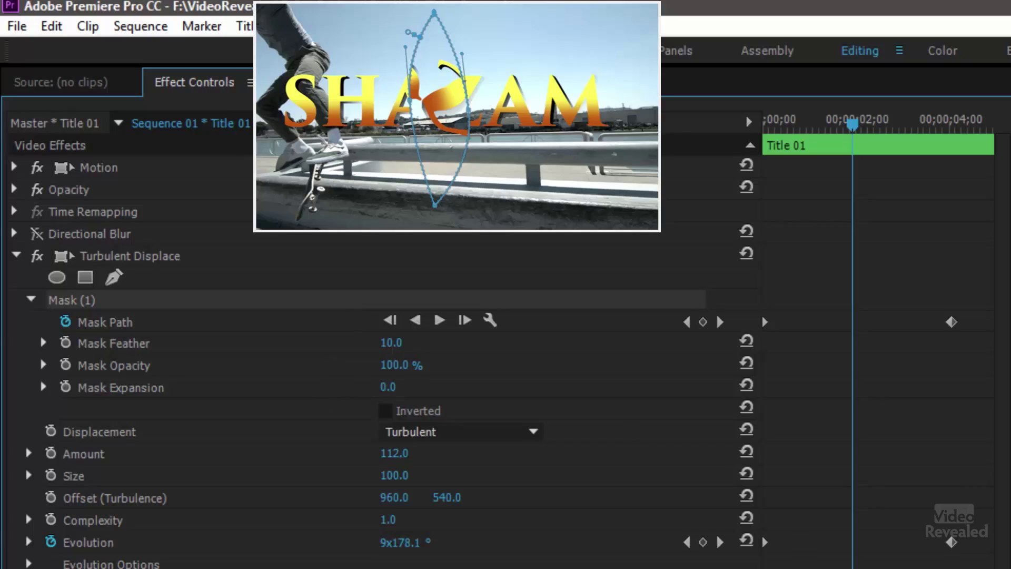
left_click_drag(852, 124, 819, 124)
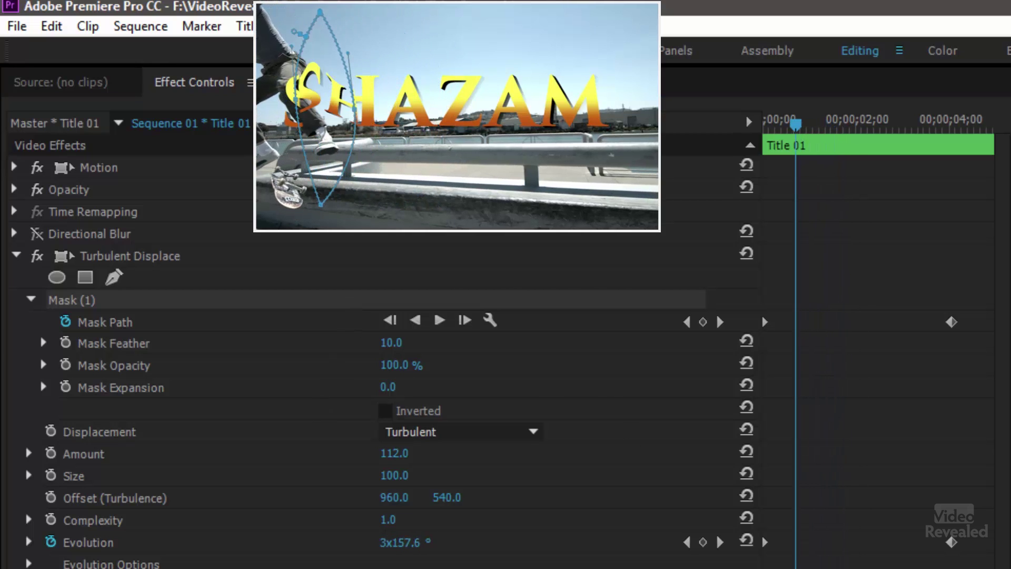
key("l")
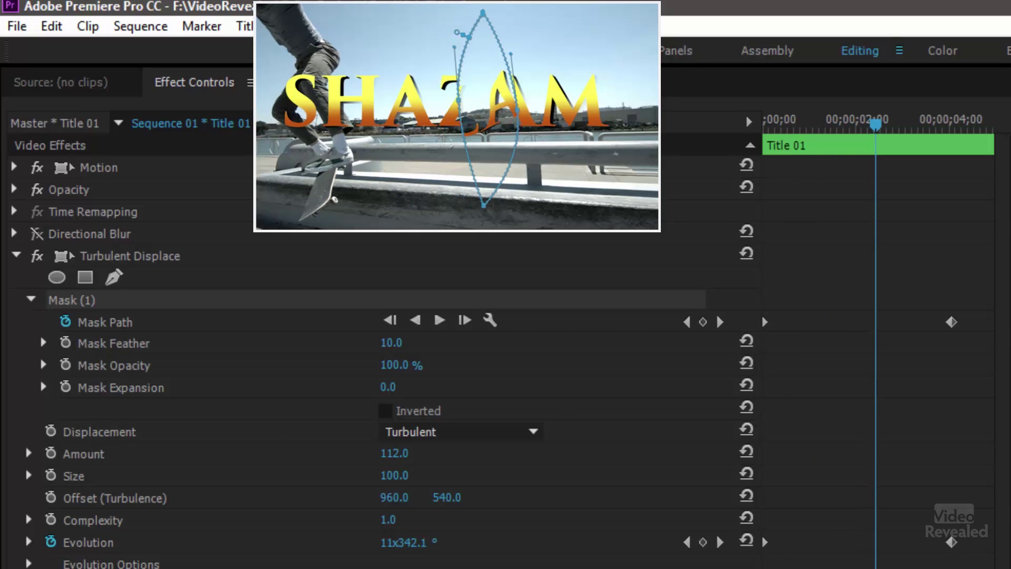
right_click(75, 300)
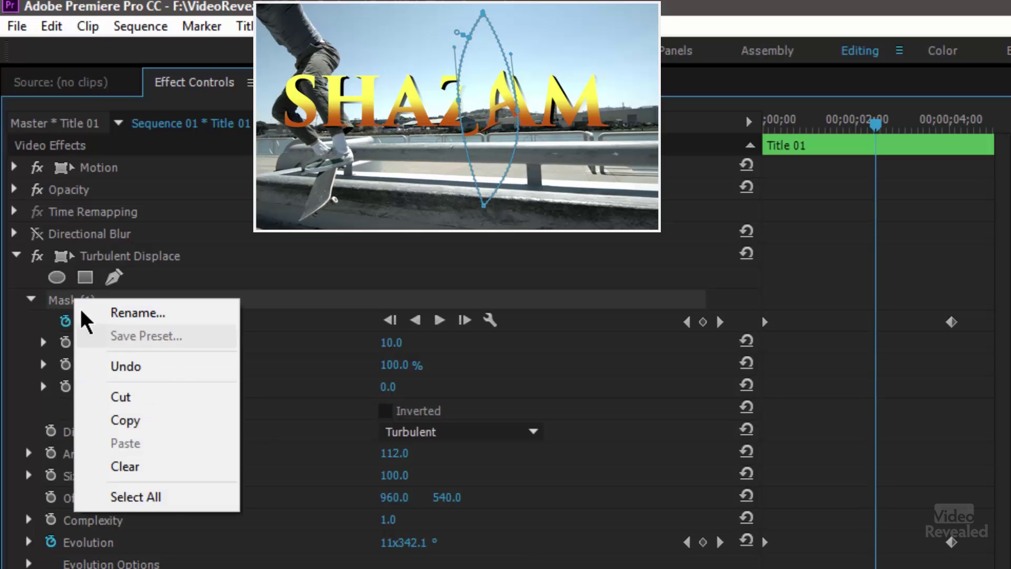
left_click(62, 301)
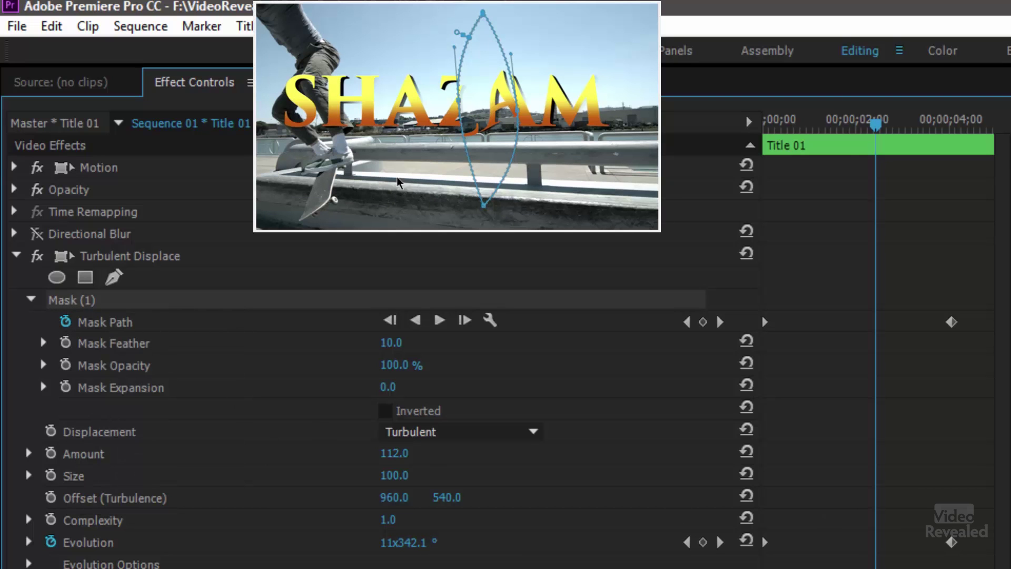
left_click_drag(416, 568, 353, 568)
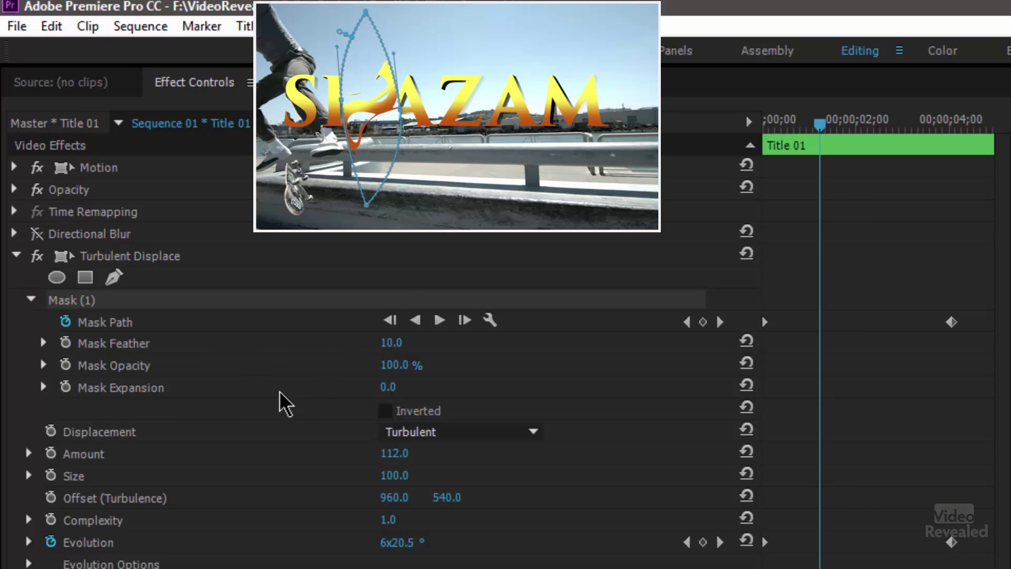
Examine the Displacement types available for Turbulent Displace, leaving Turbulent selected.
scroll(221, 445, "down", 2)
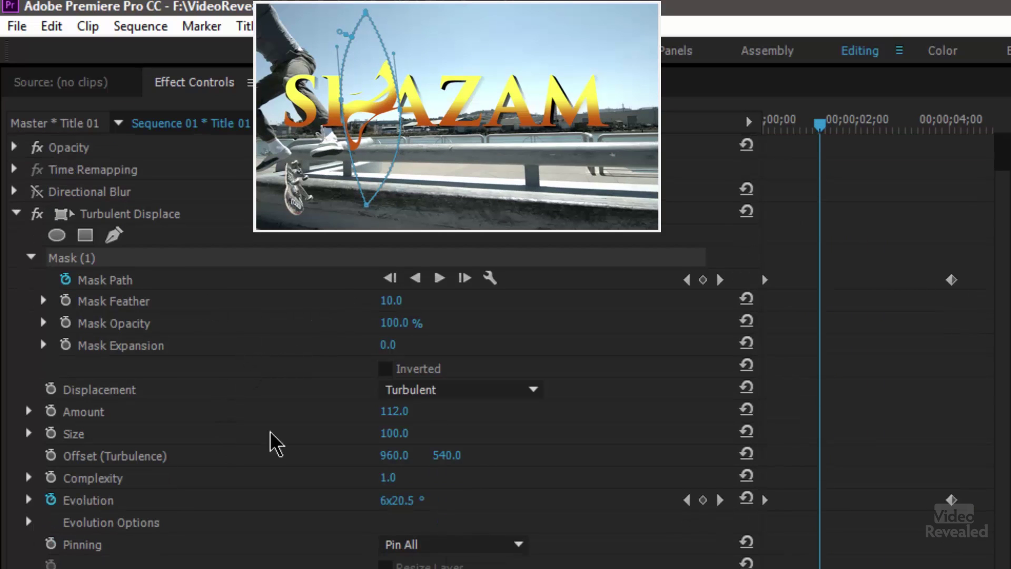
left_click(475, 393)
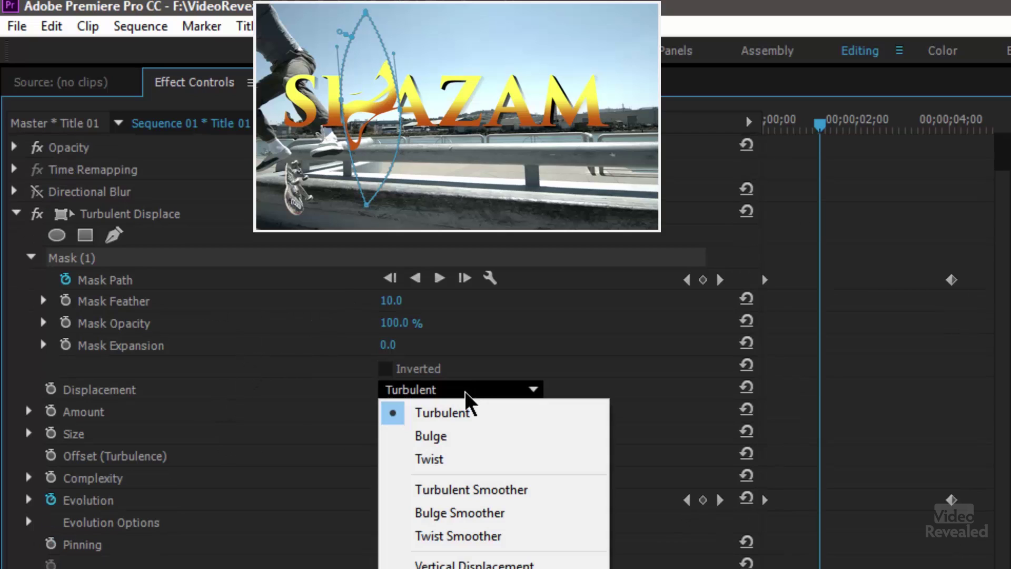
left_click(289, 454)
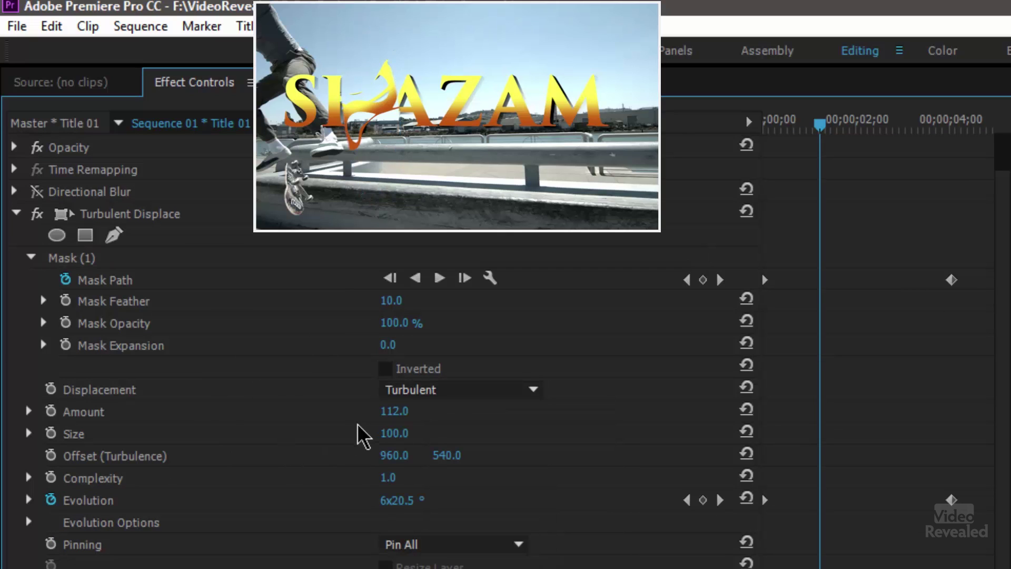
Try a Turbulent Displace Amount of about 36 and a Size of 208, restoring both settings.
left_click_drag(394, 411, 282, 411)
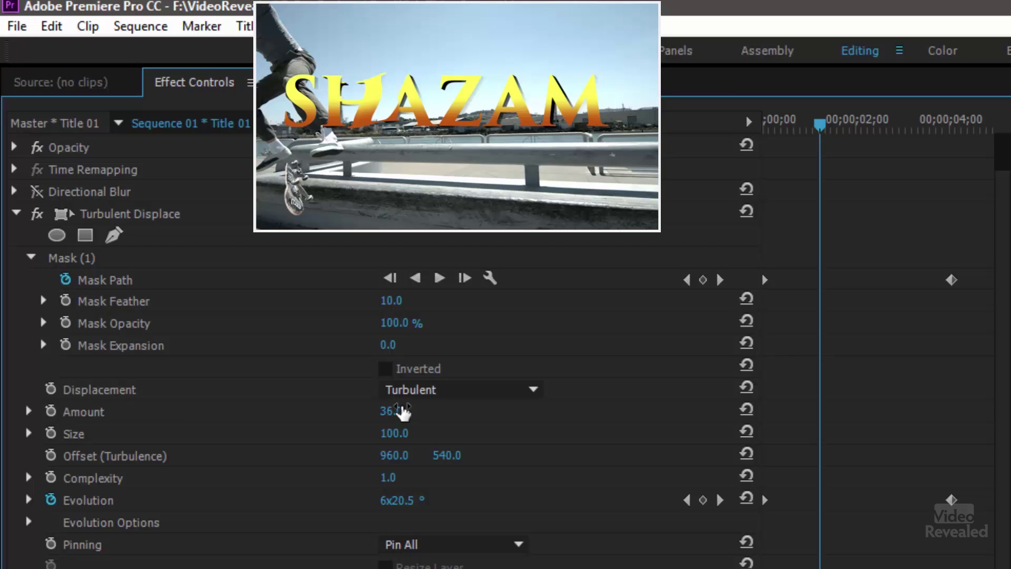
left_click_drag(402, 412, 443, 412)
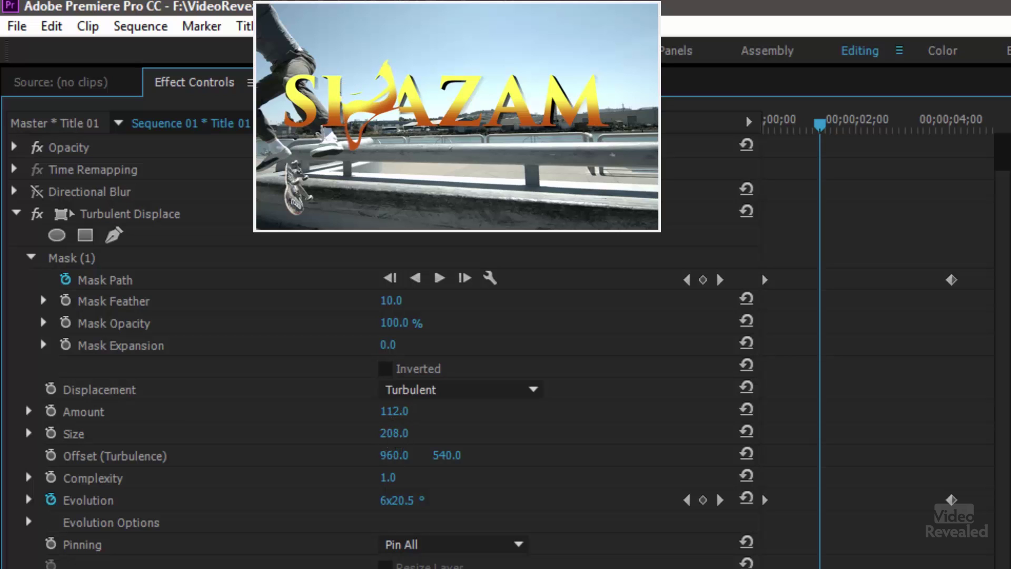
left_click_drag(394, 433, 345, 433)
Collapse Turbulent Displace, expand, enable and select Crop, and play the clip to examine the crop edge crossing the title.
left_click(16, 213)
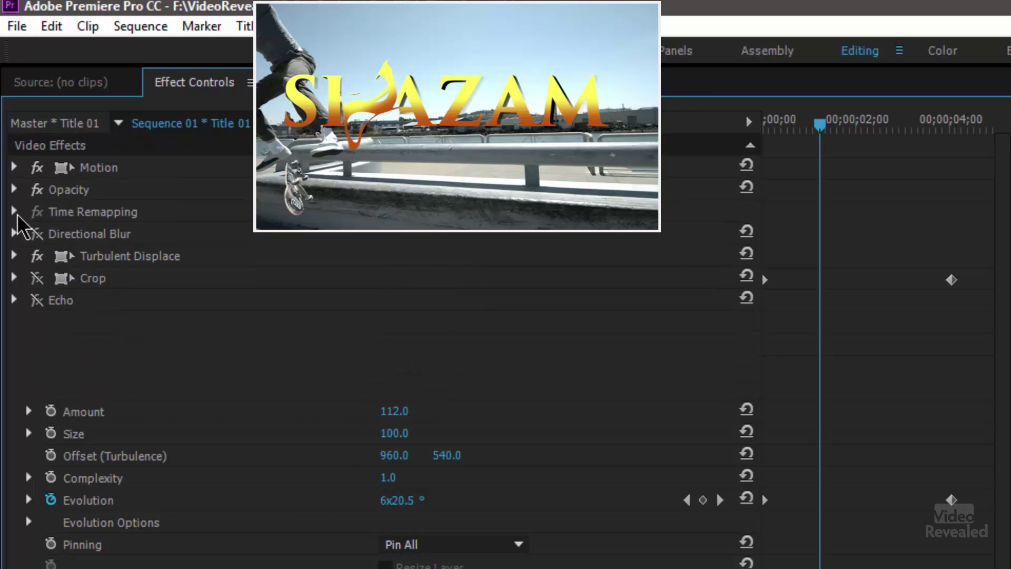
left_click(14, 279)
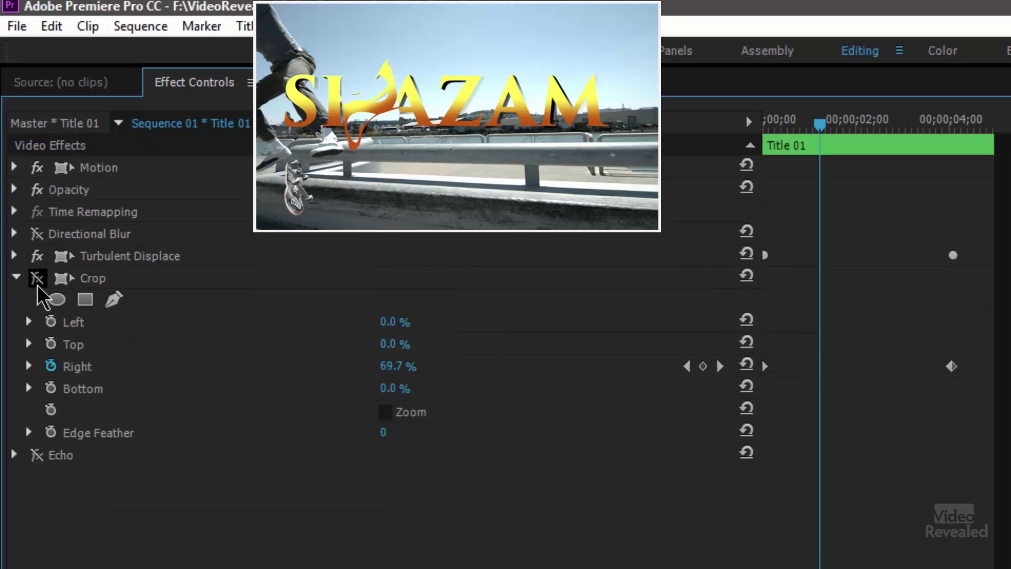
left_click(37, 279)
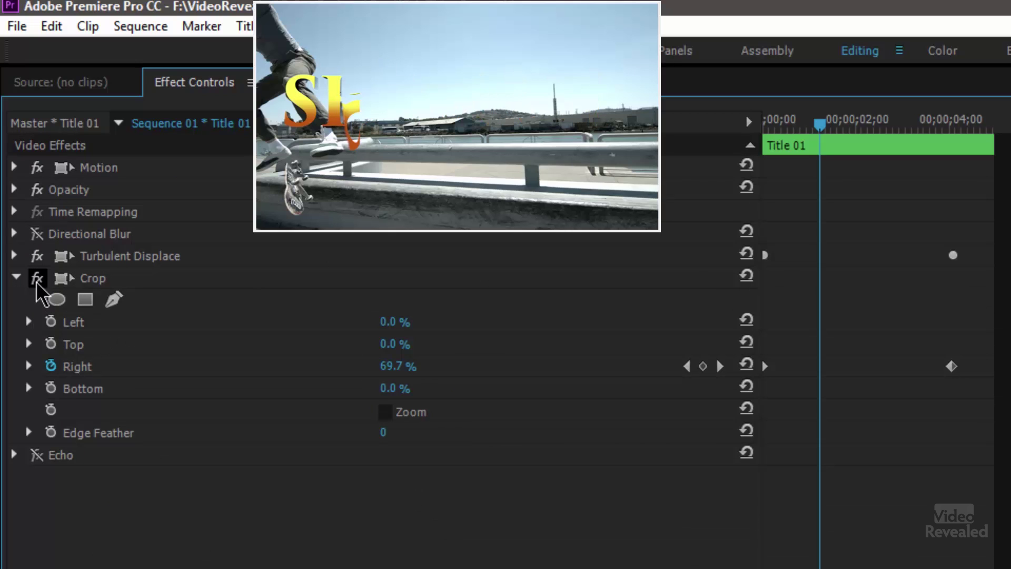
left_click(88, 282)
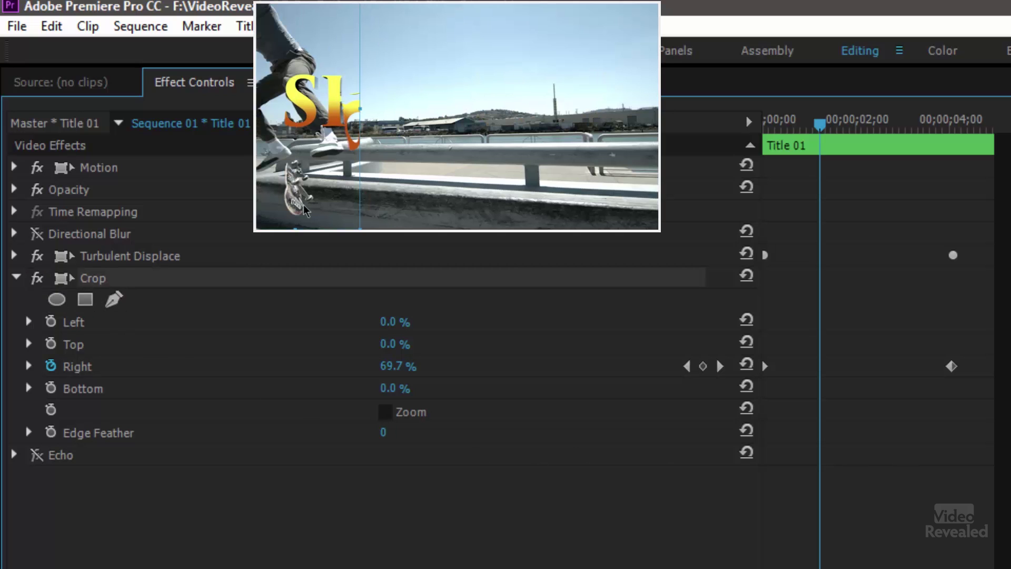
key("space")
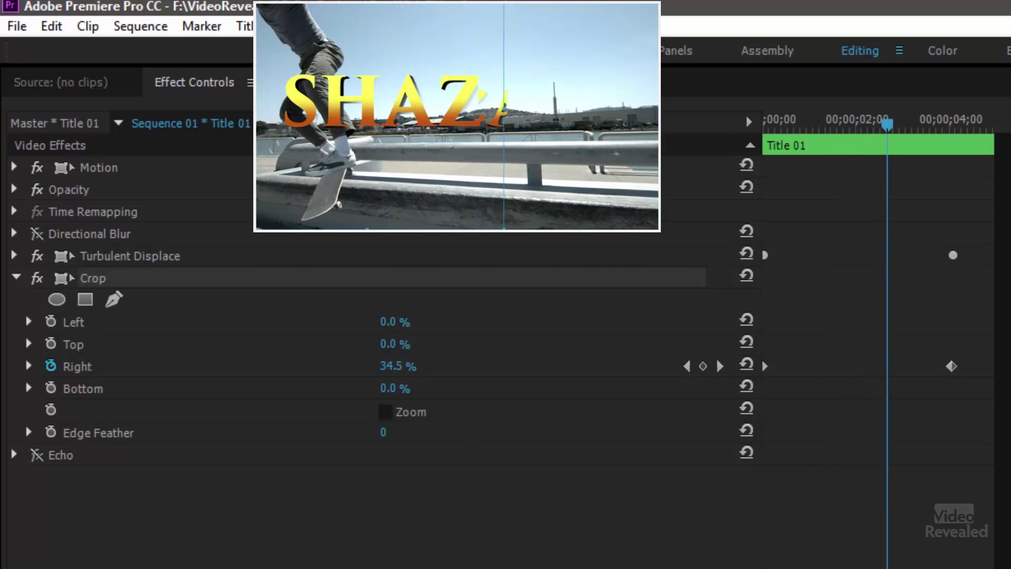
key("space")
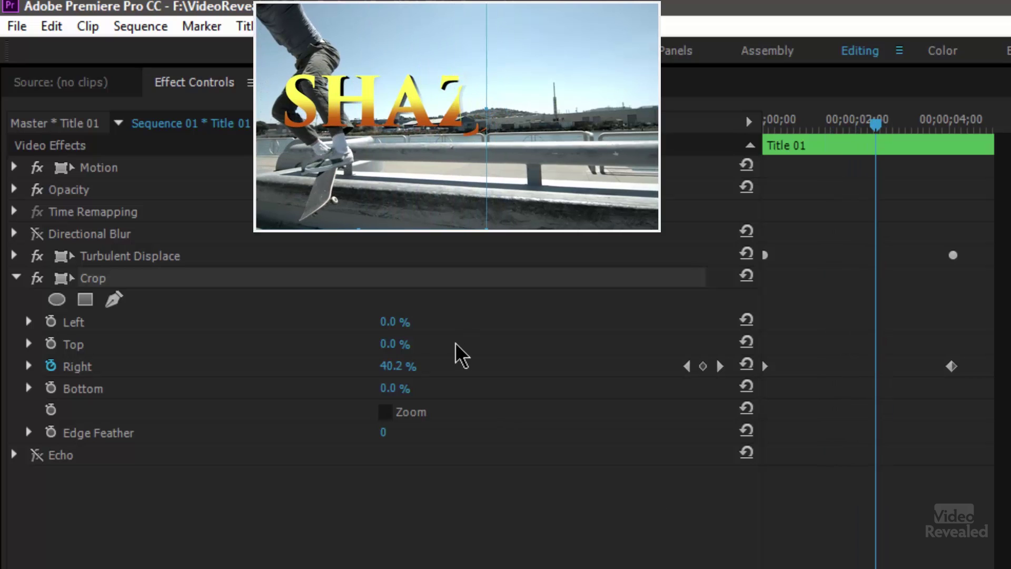
Disable Crop, scrub back slightly to view the whole distorted title, and re-enable Crop to compare.
left_click(36, 278)
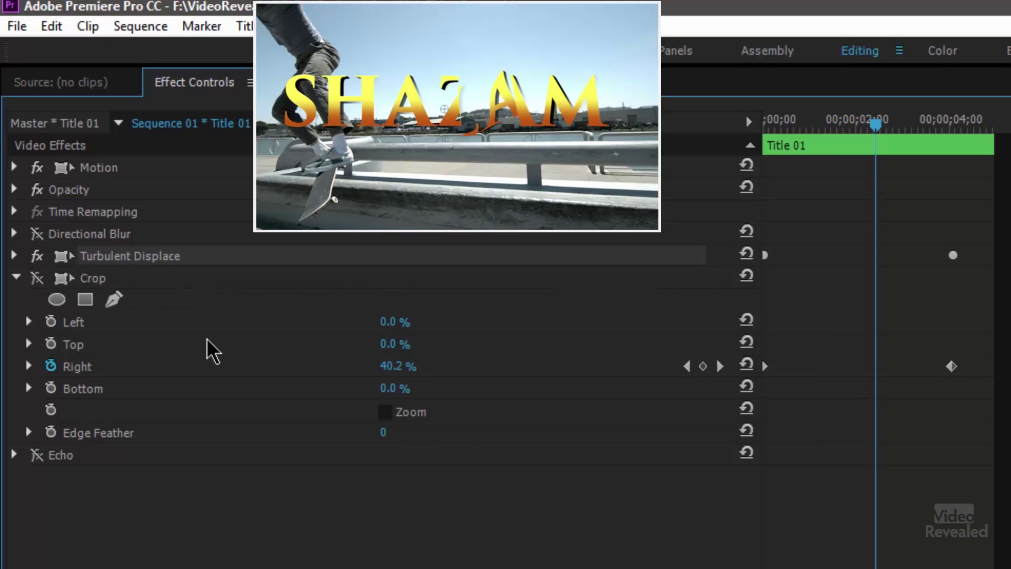
mouse_move(876, 124)
left_mouse_down()
mouse_move(842, 125)
mouse_move(863, 124)
left_mouse_up()
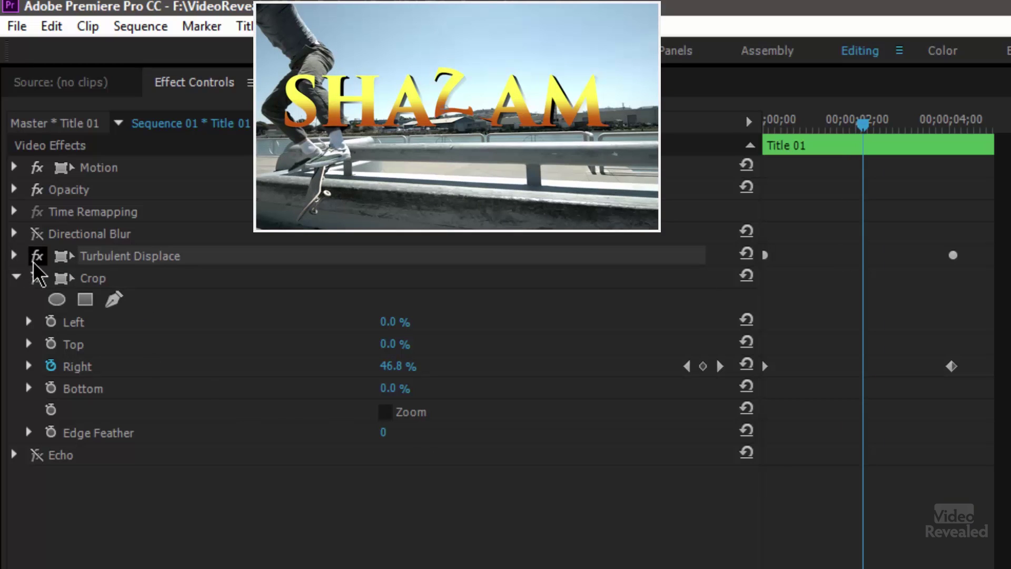
left_click(38, 280)
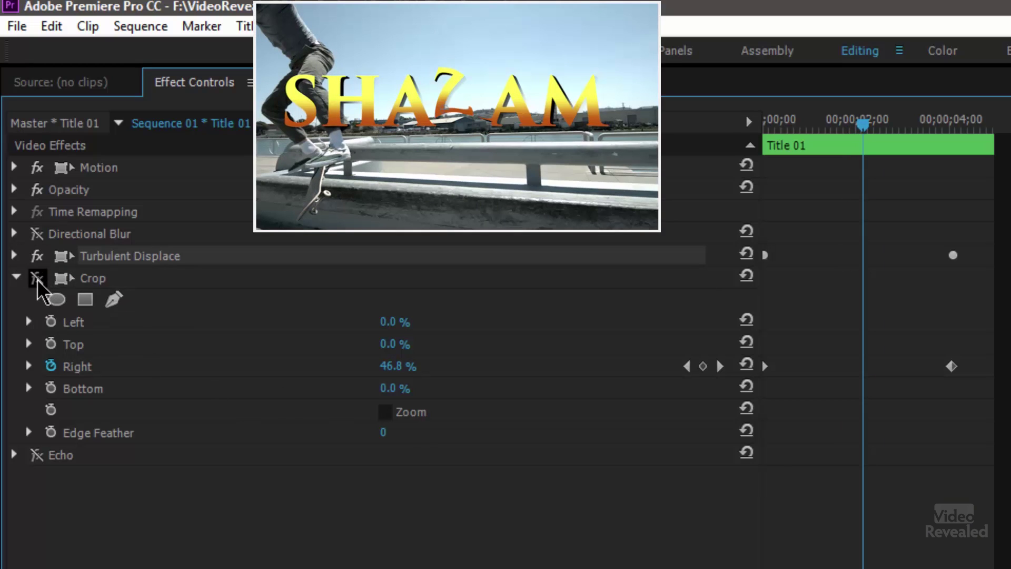
Select Crop and play the clip from near its start to examine how the Right keyframes reveal the title.
left_click(100, 281)
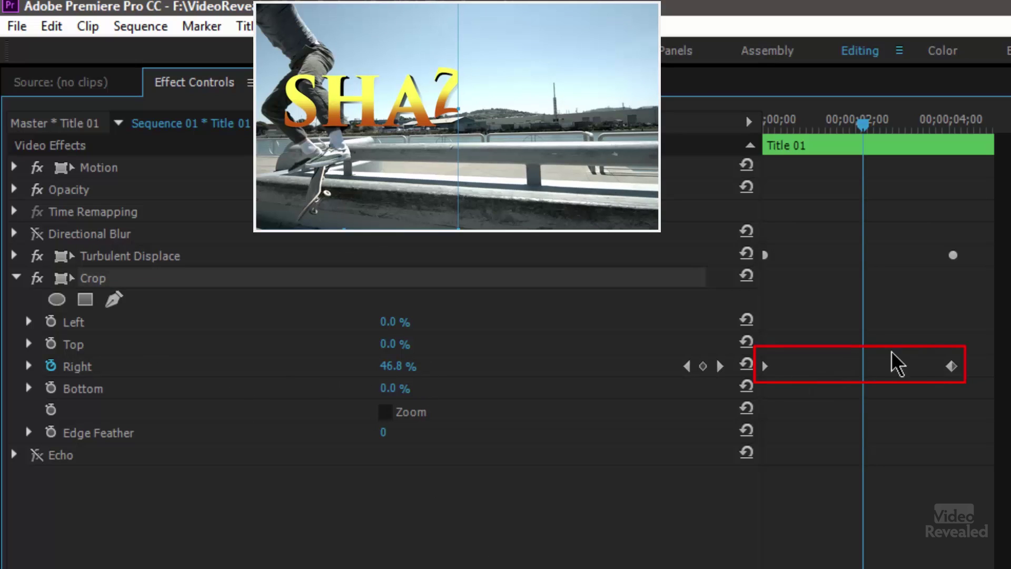
key("ctrl+s")
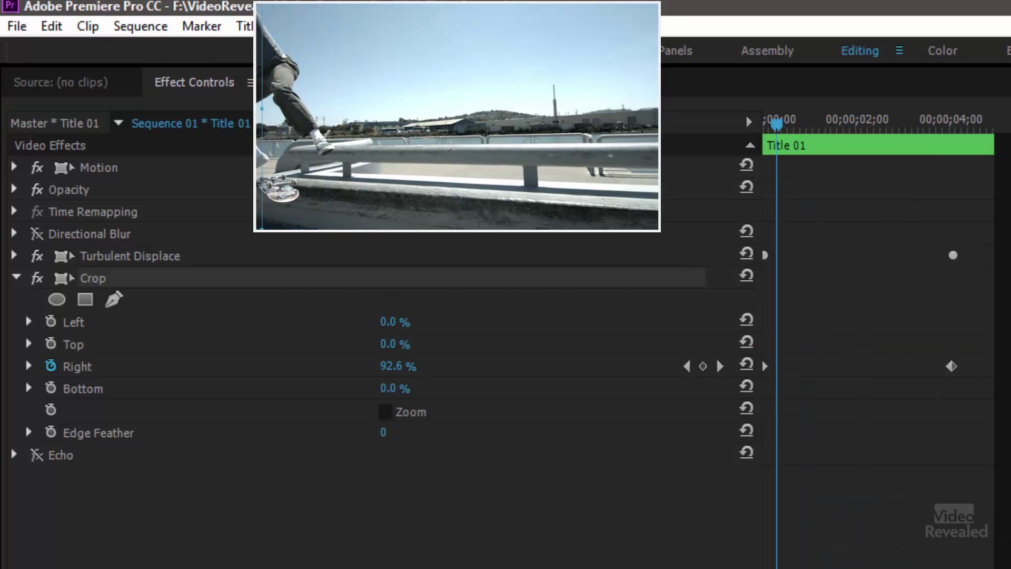
key("l")
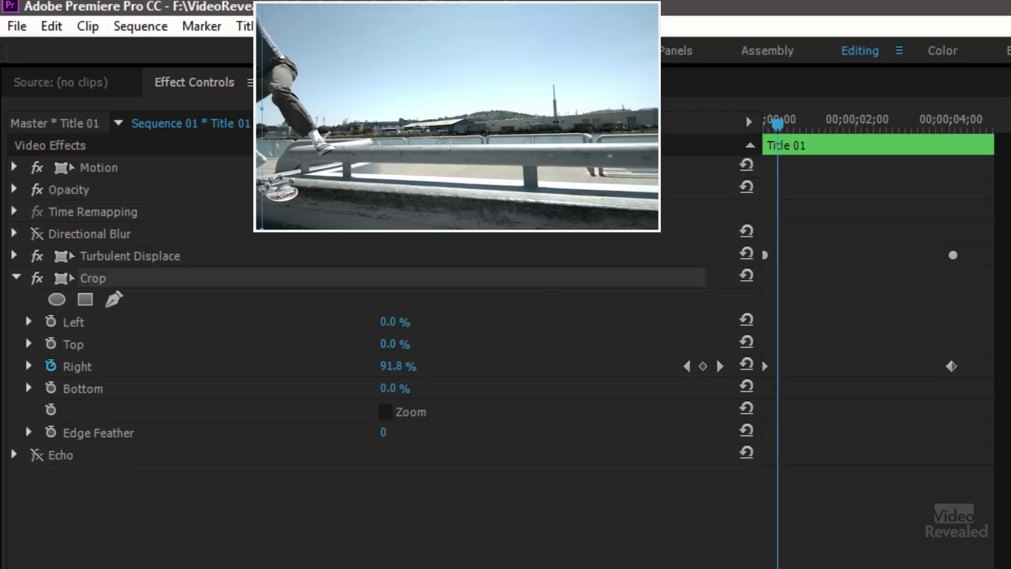
key("k")
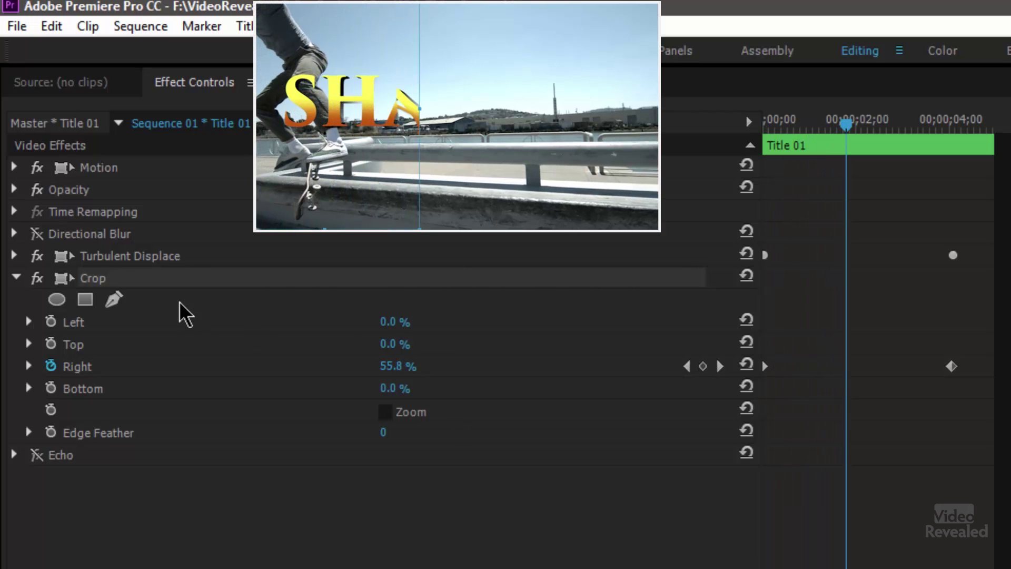
Disable Turbulent Displace and scrub and play the clip to examine the Crop reveal on its own.
left_click(37, 256)
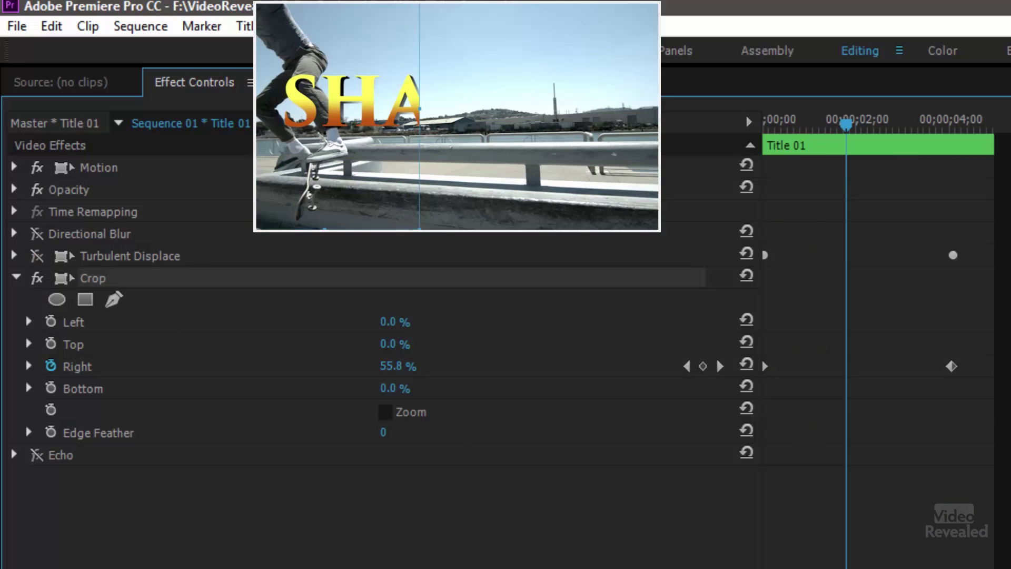
left_click_drag(846, 125, 813, 124)
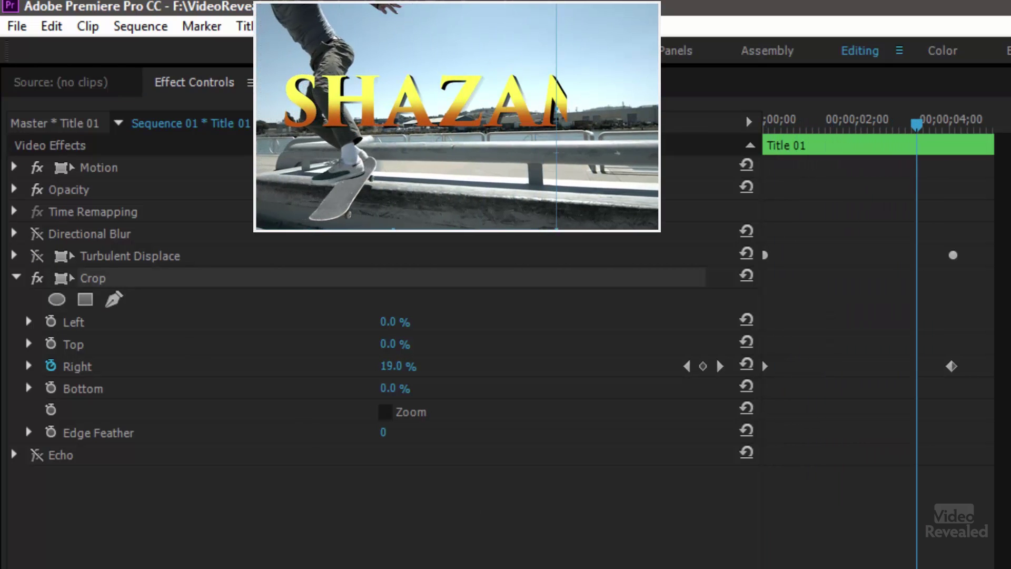
key("j")
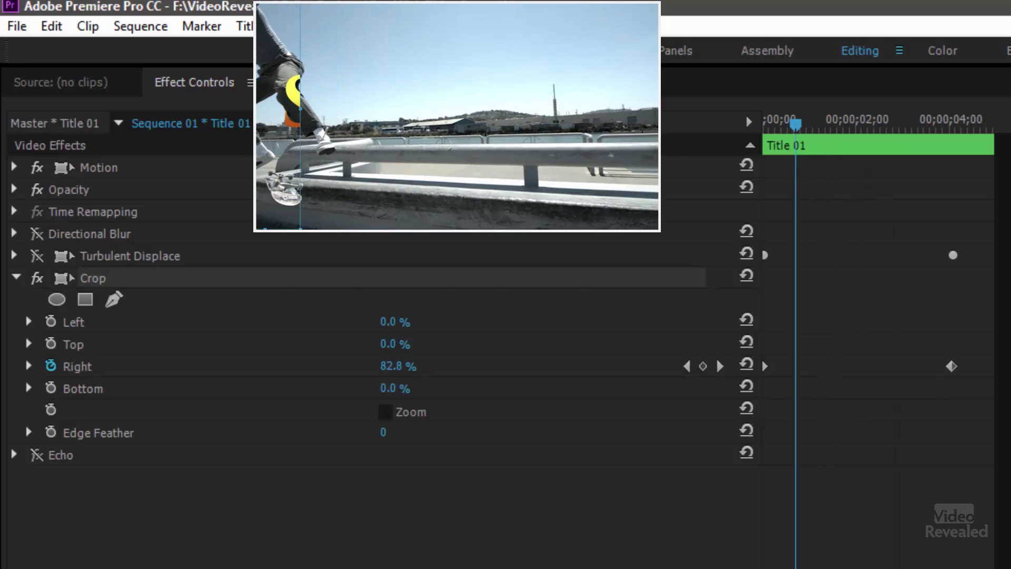
Disable Crop, then enable Echo and expand its settings.
left_click(37, 279)
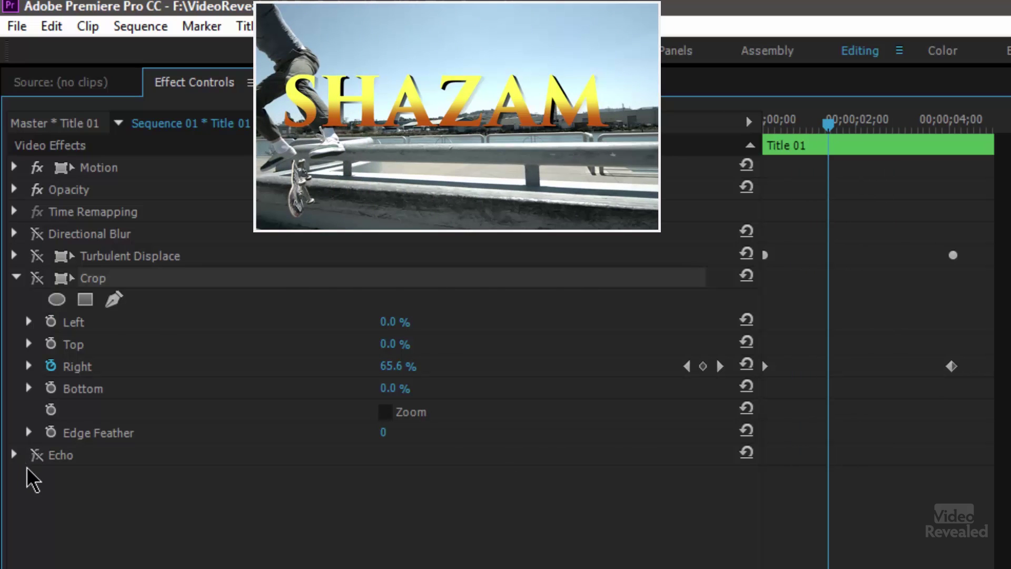
left_click(35, 448)
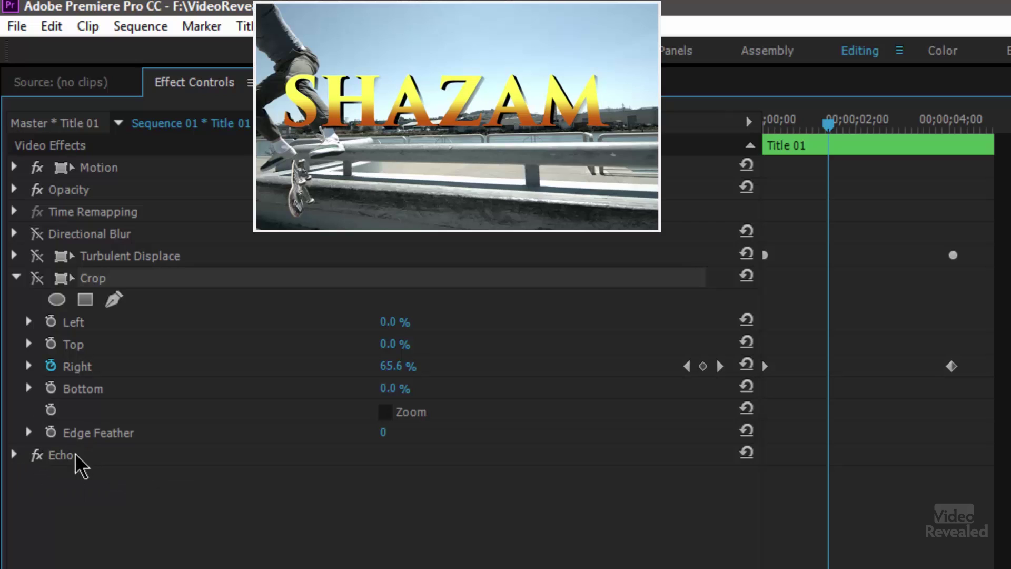
left_click(16, 454)
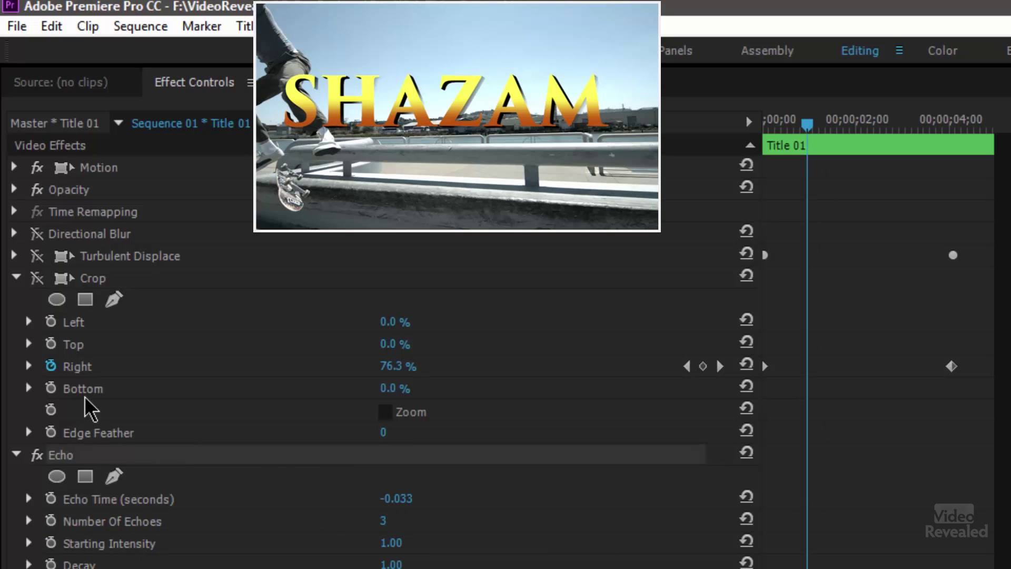
Re-enable Crop, Turbulent Displace and Directional Blur, and play the clip with all effects combined.
left_click(37, 278)
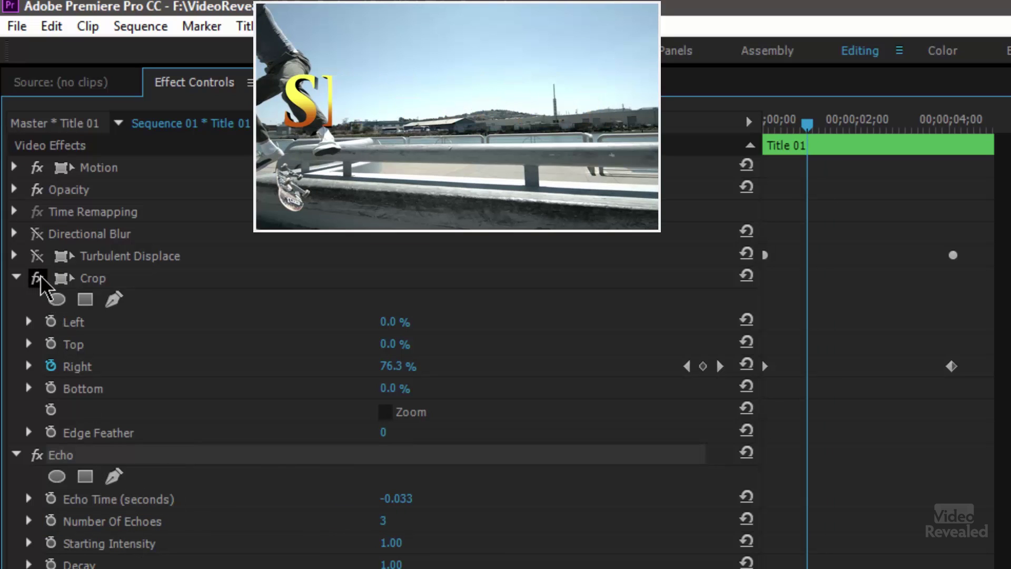
left_click(36, 235)
key("space")
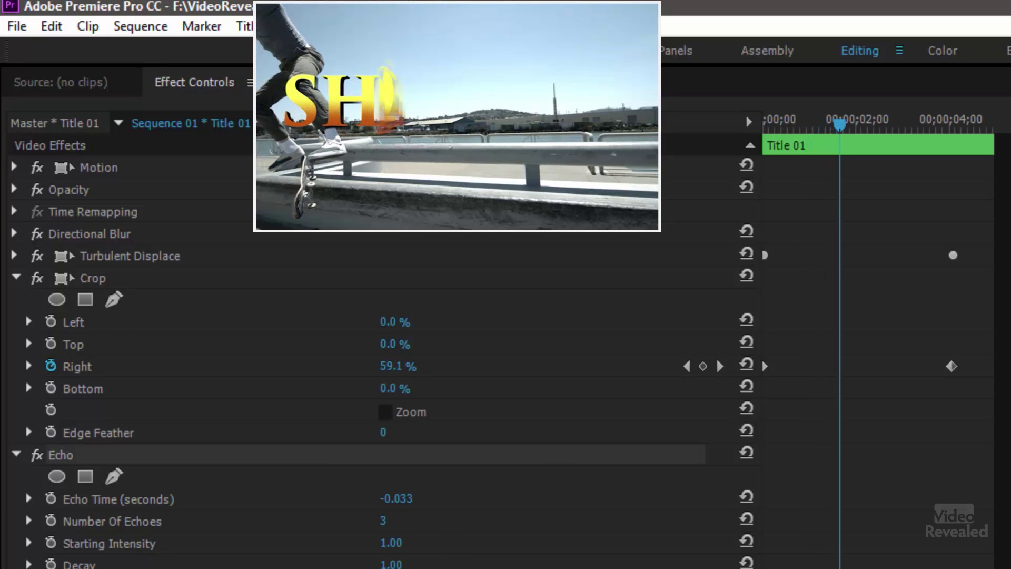
Toggle Echo off and on repeatedly to compare the title's leading edge with and without it.
left_click(36, 455)
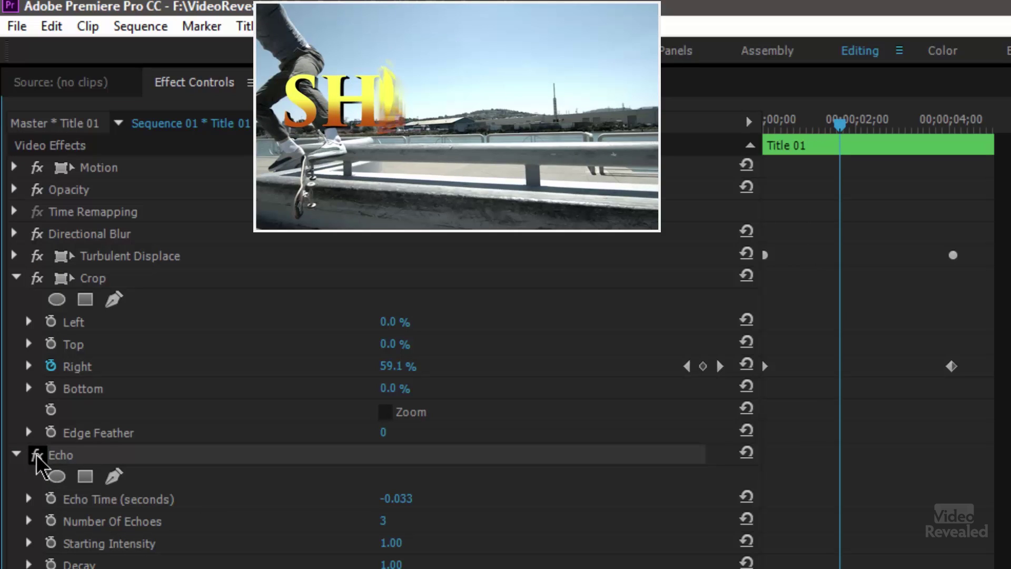
left_click(36, 455)
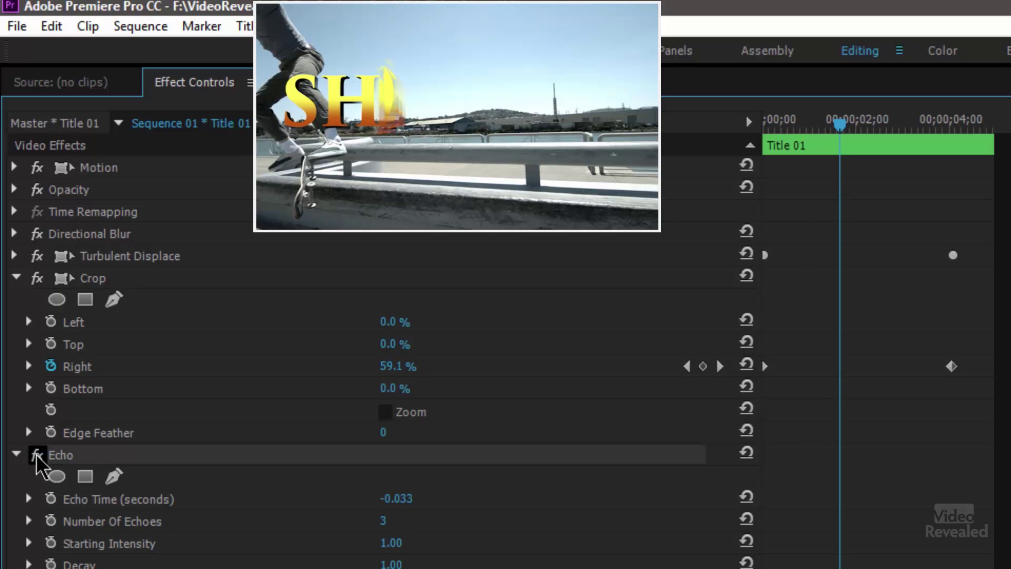
left_click(36, 455)
left_click(36, 455)
Try an Echo Time of 3.767 seconds, undo the change, and play and scrub through the title reveal.
left_click_drag(402, 503, 441, 503)
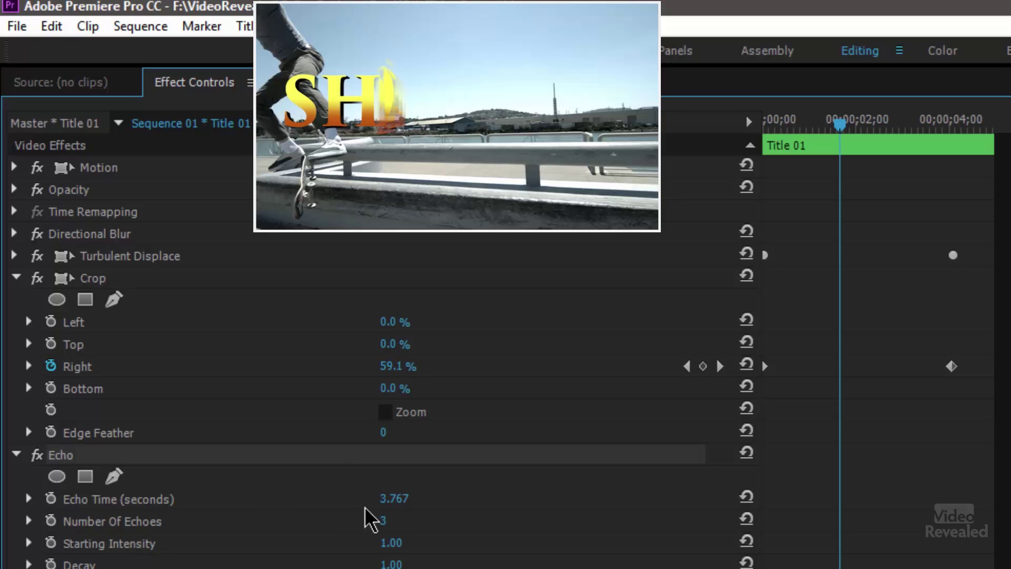
key("ctrl+z")
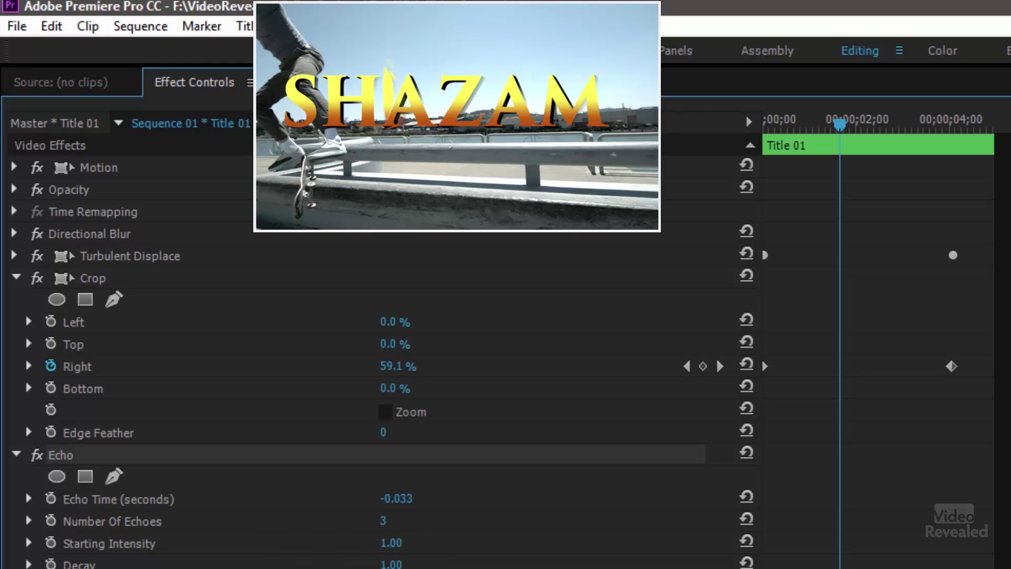
key("space")
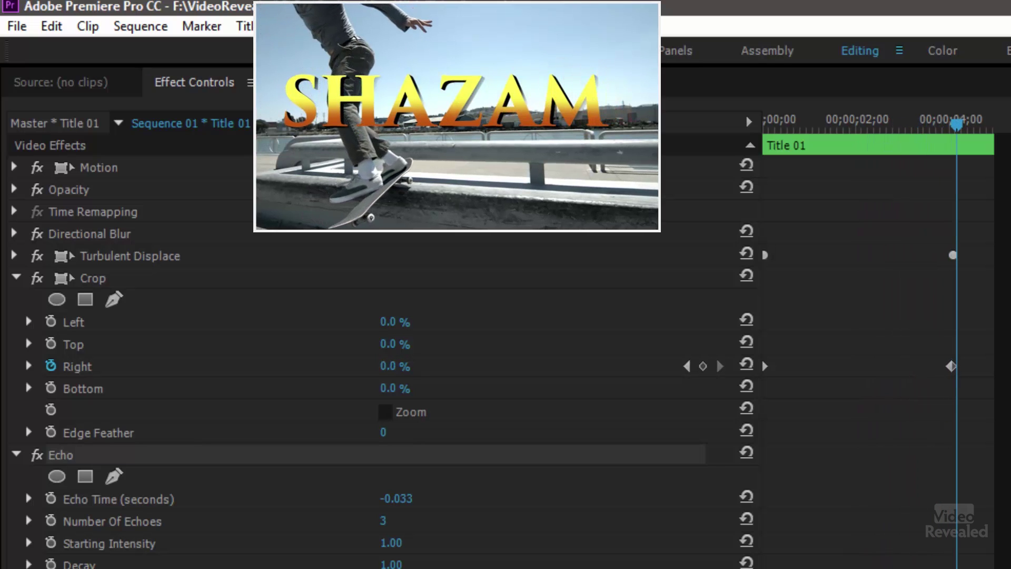
left_click_drag(935, 125, 858, 124)
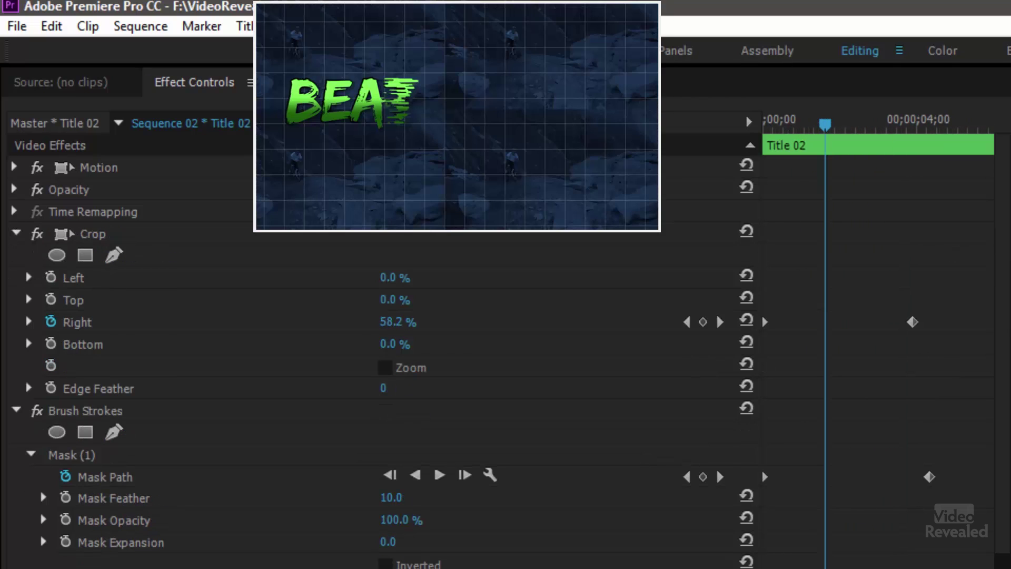
Scrub and play Title 02 in Sequence 02 to examine its reveal with Crop and masked Brush Strokes.
left_click_drag(826, 125, 851, 125)
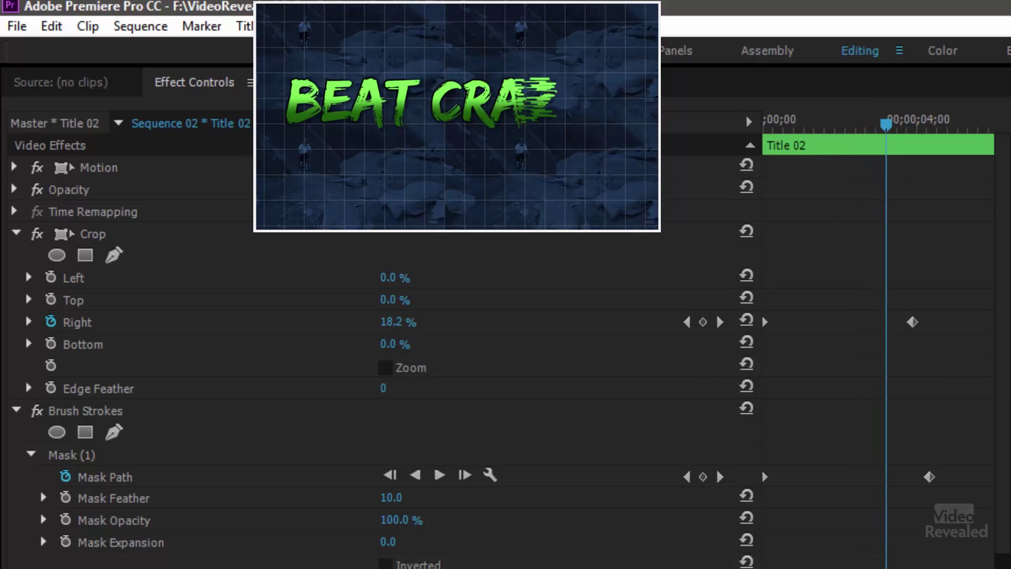
key("j")
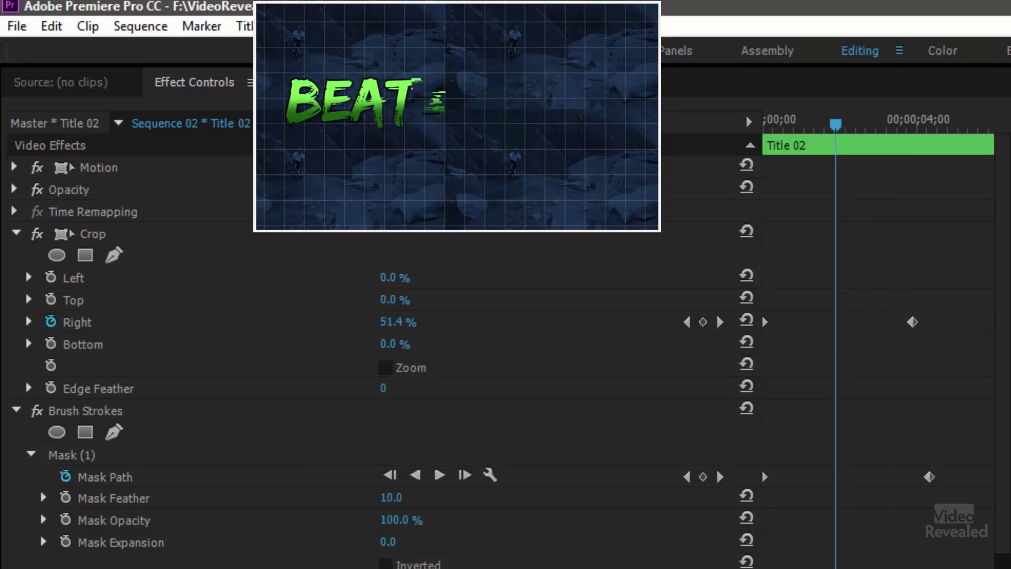
key("l")
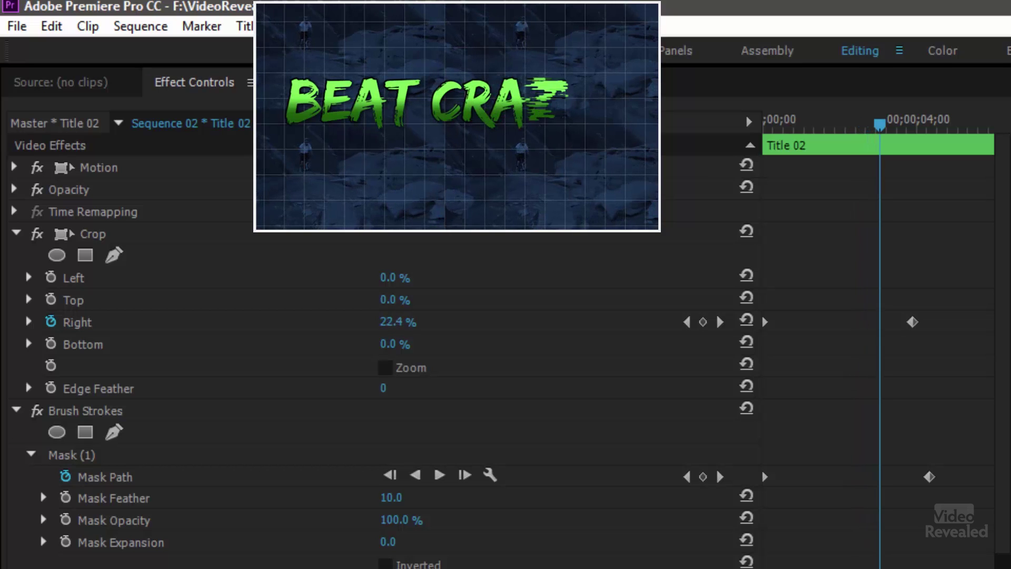
Scrub and play Title 02's reveal to examine the Crop effect, and collapse the Crop settings.
left_click_drag(885, 125, 852, 125)
key("l")
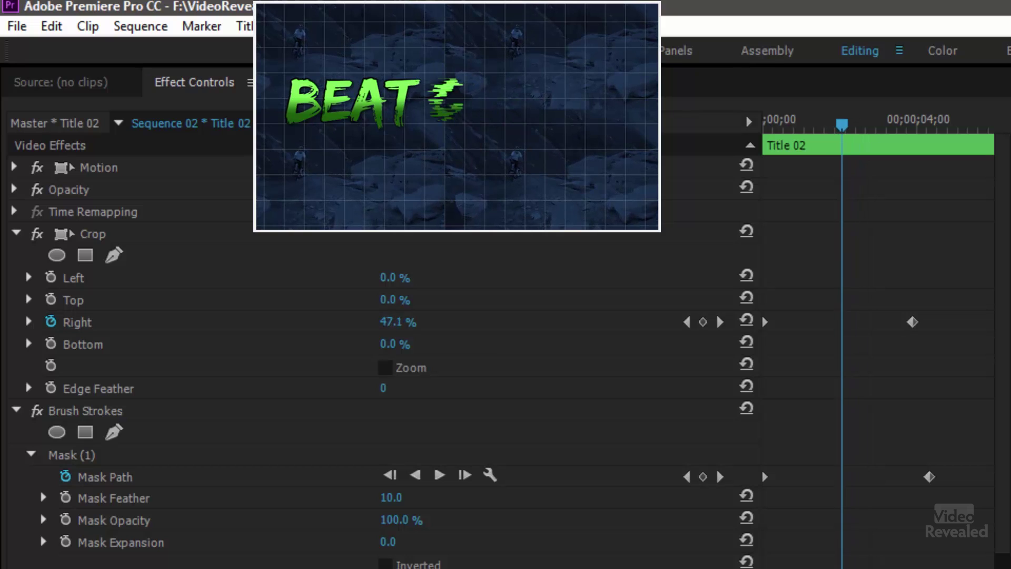
left_click_drag(846, 125, 844, 124)
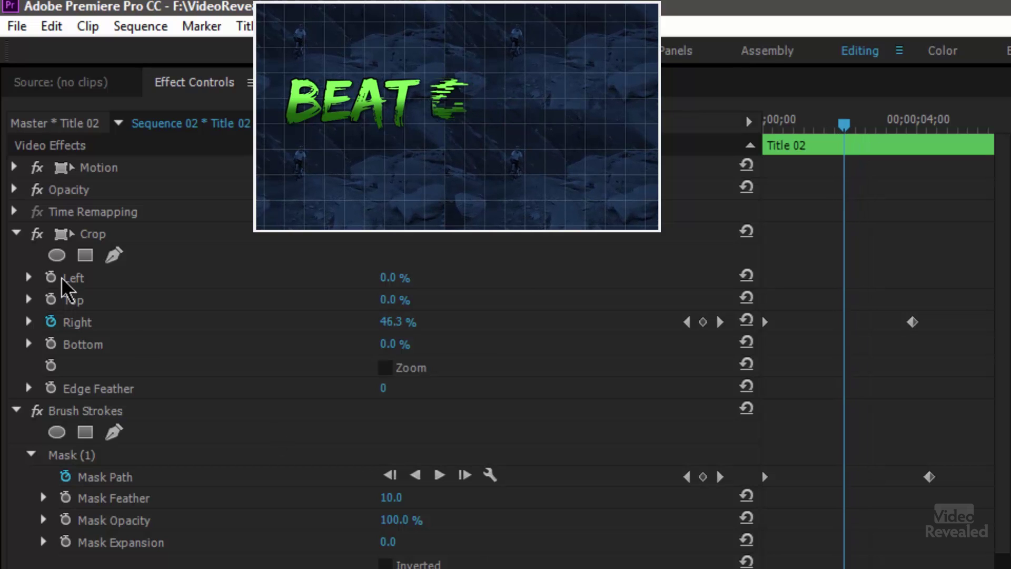
left_click(119, 235)
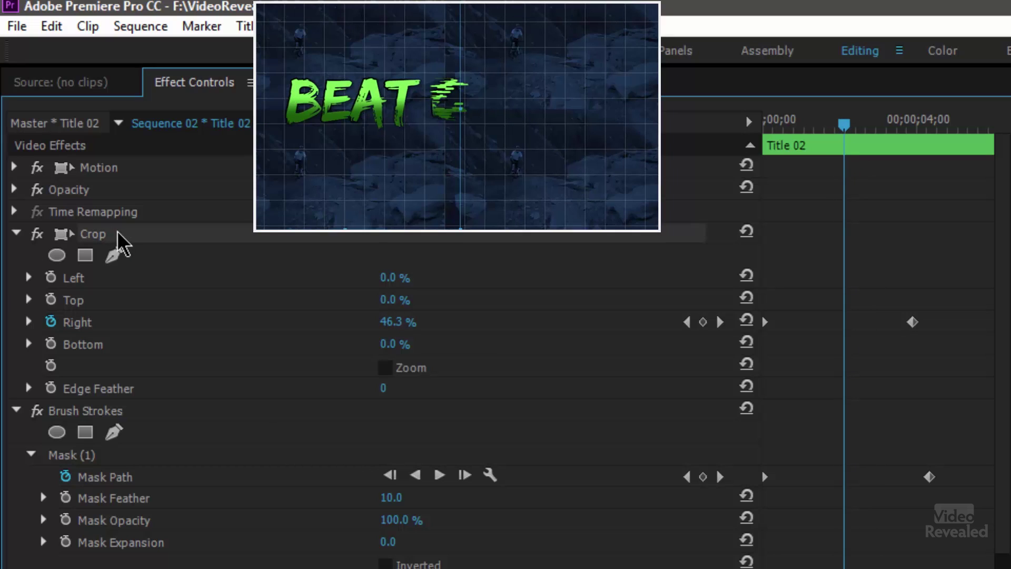
left_click(16, 233)
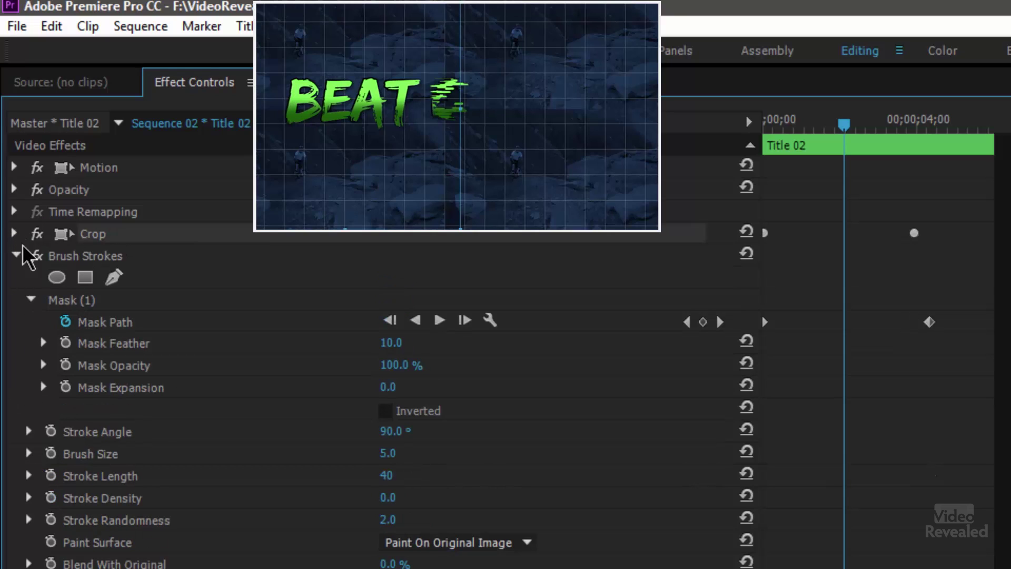
Toggle Brush Strokes off and on to compare the title's leading edge with and without it.
left_click(64, 258)
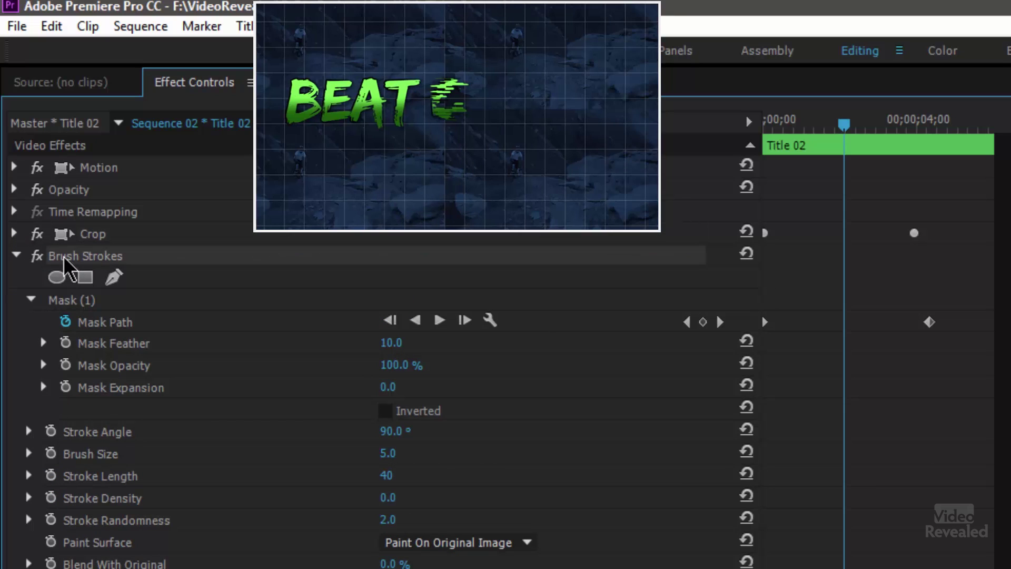
left_click(35, 256)
left_click(36, 256)
left_click(36, 257)
left_click(36, 257)
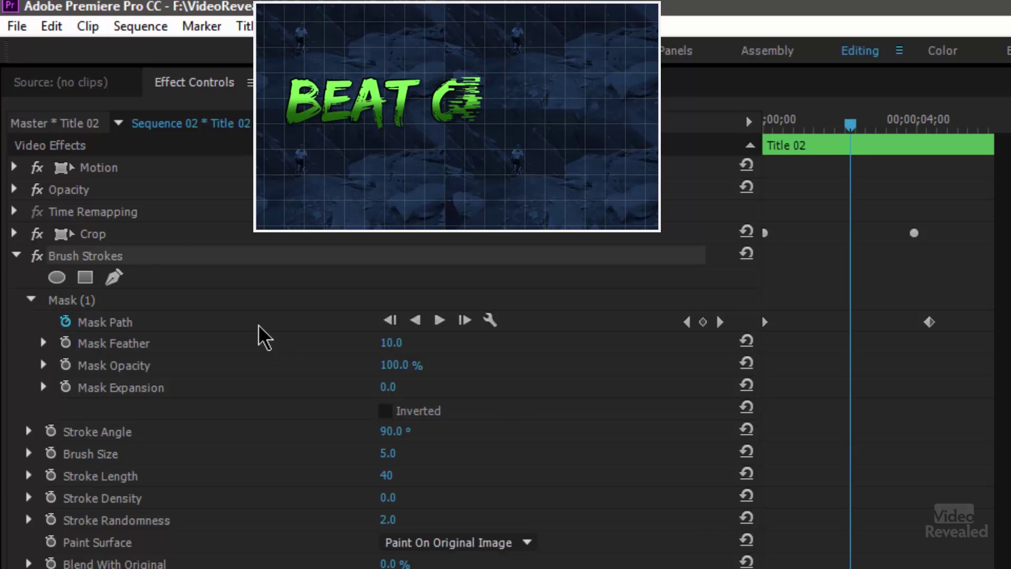
Try placing Brush Strokes above Crop in the effect order, and move Crop back above Brush Strokes.
left_click(16, 255)
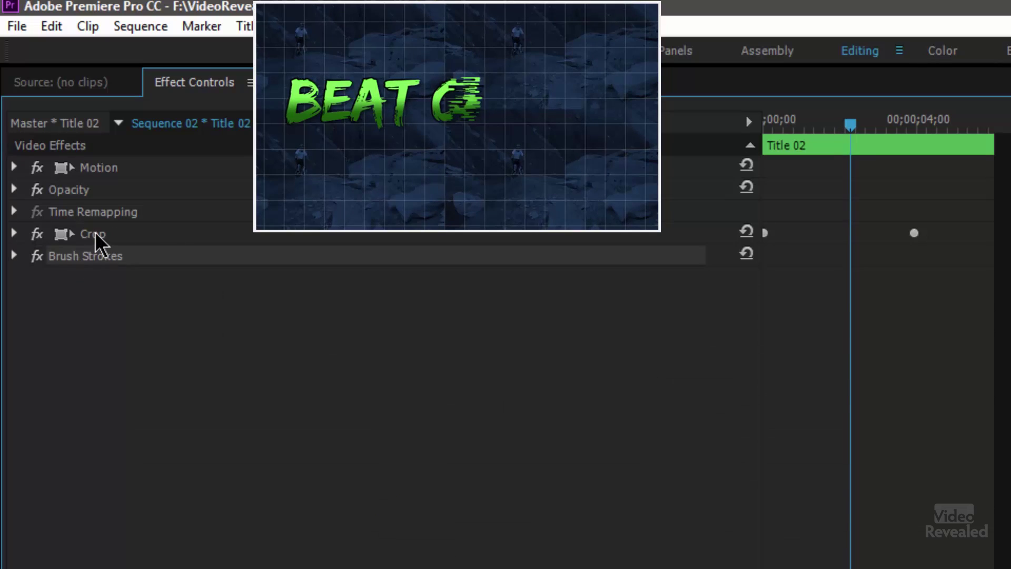
left_click_drag(108, 283, 106, 282)
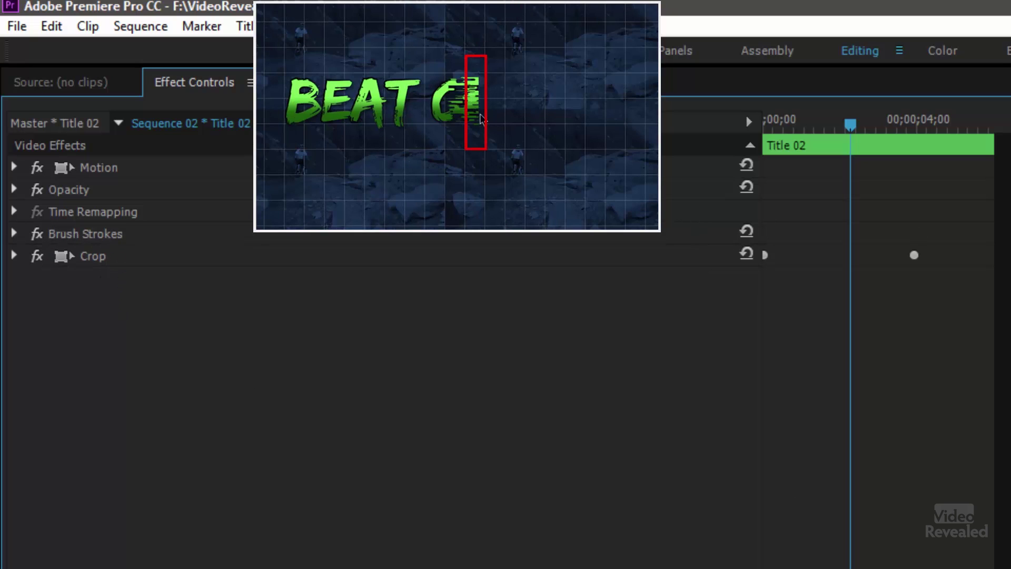
mouse_move(100, 257)
left_mouse_down()
mouse_move(86, 219)
mouse_move(100, 233)
left_mouse_up()
left_click(83, 258)
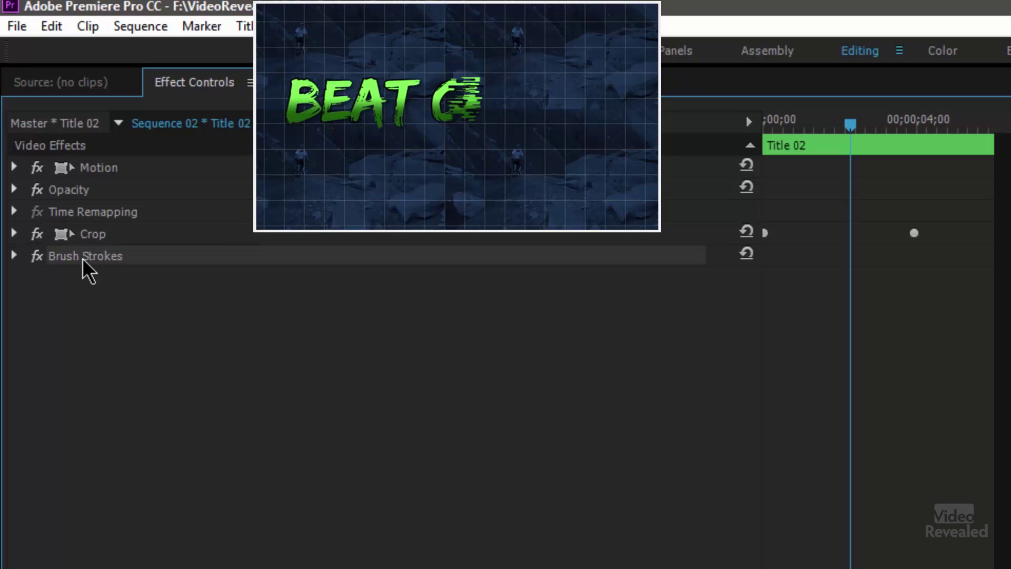
Expand Brush Strokes, play the reveal, and display the Mask (1) outline while scrubbing to examine how the mask travels across the title.
left_click(14, 256)
key("space")
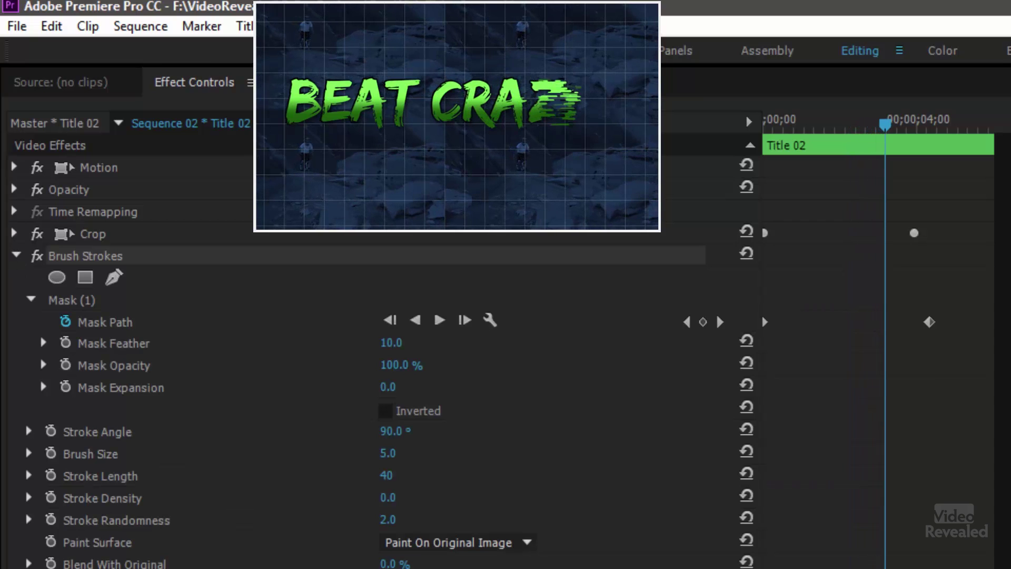
left_click_drag(902, 124, 852, 124)
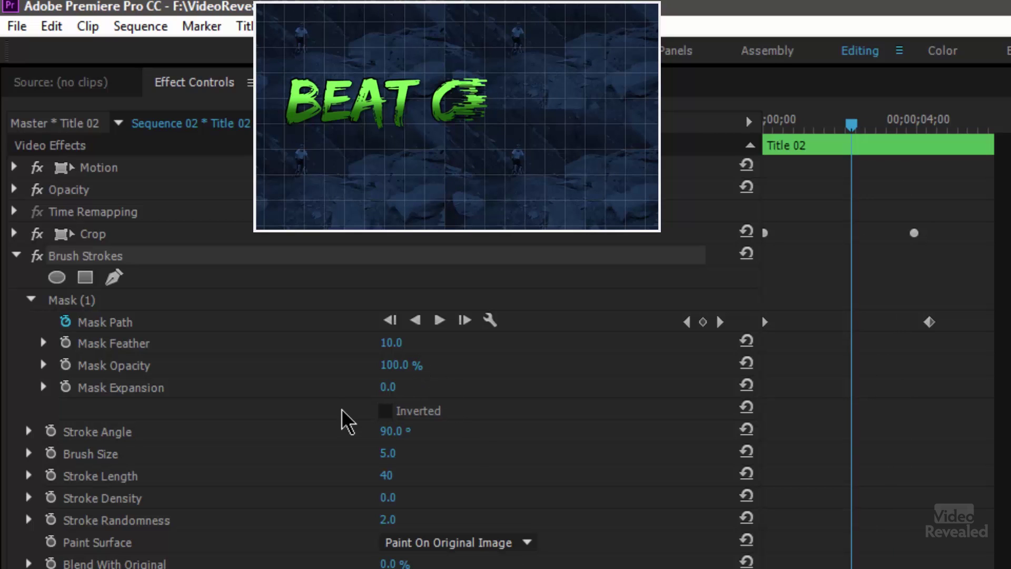
left_click(104, 300)
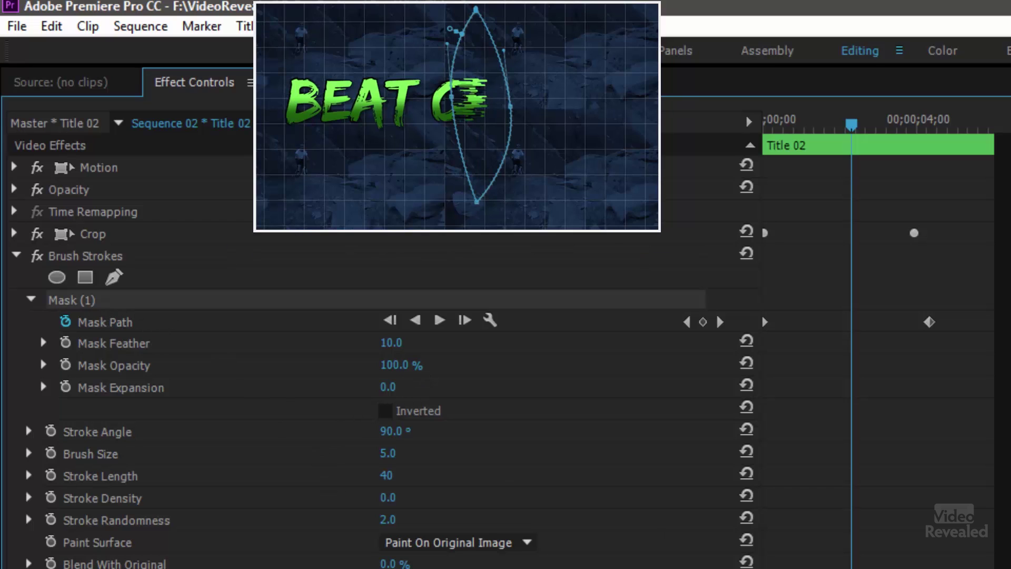
left_click_drag(852, 124, 830, 124)
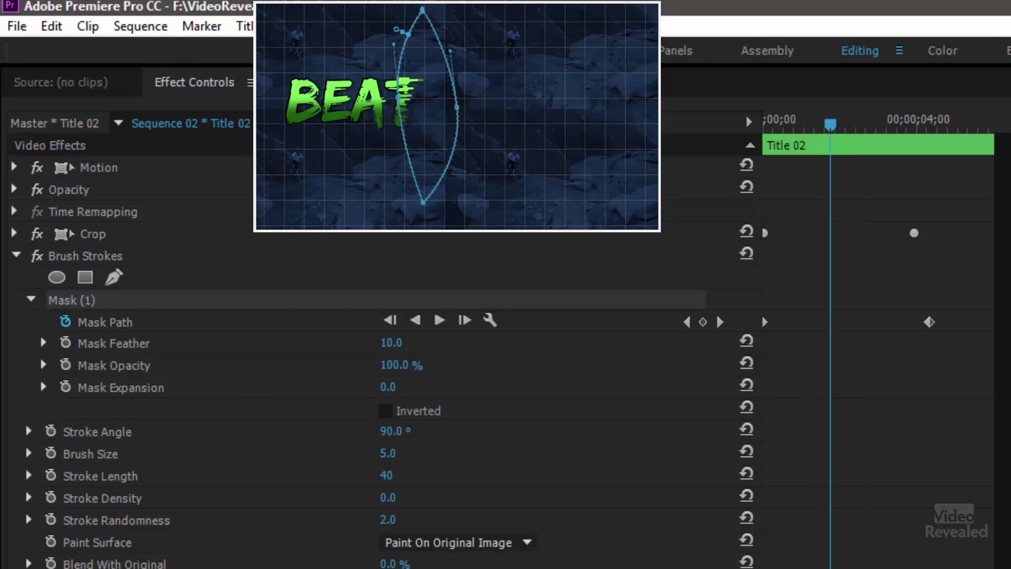
Try Brush Strokes Stroke Angles of 157.0° and 57.0° on Title 02.
left_click(391, 432)
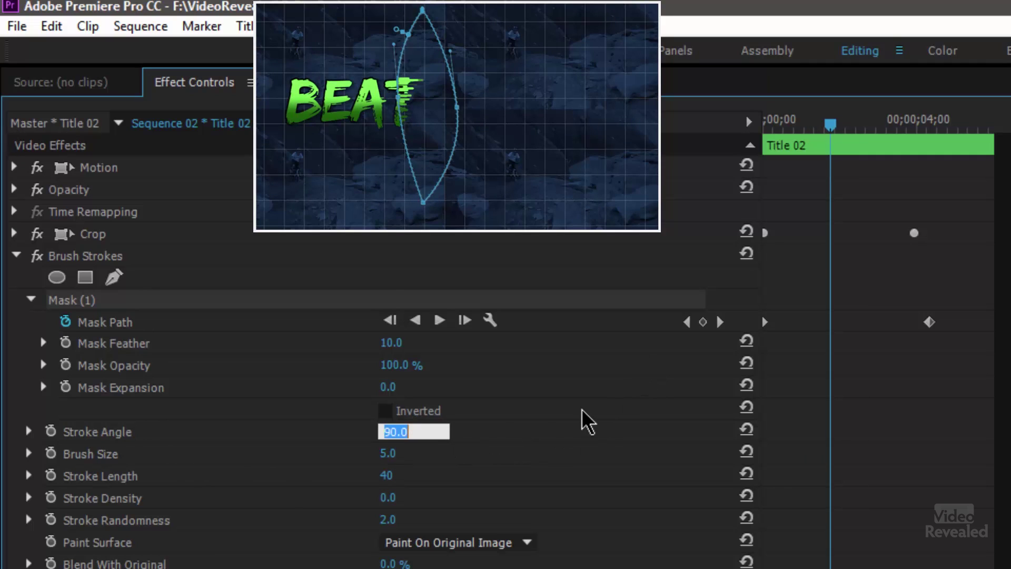
key("Return")
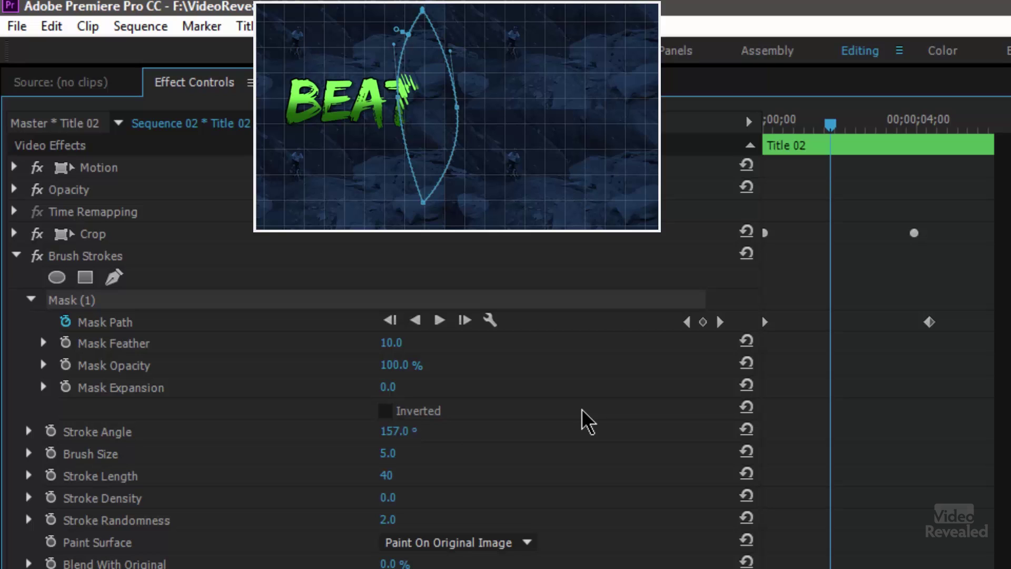
left_click(394, 434)
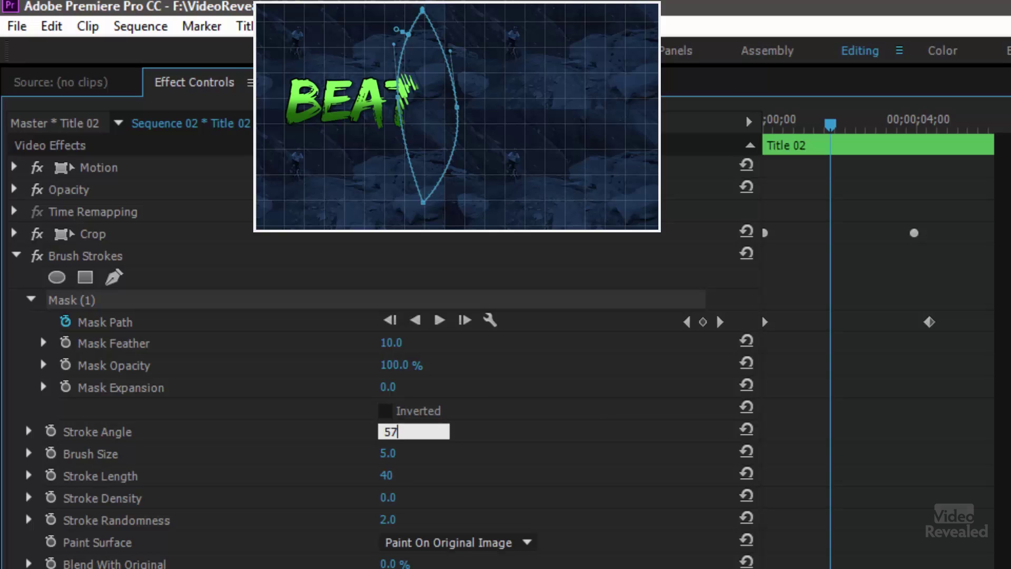
key("Return")
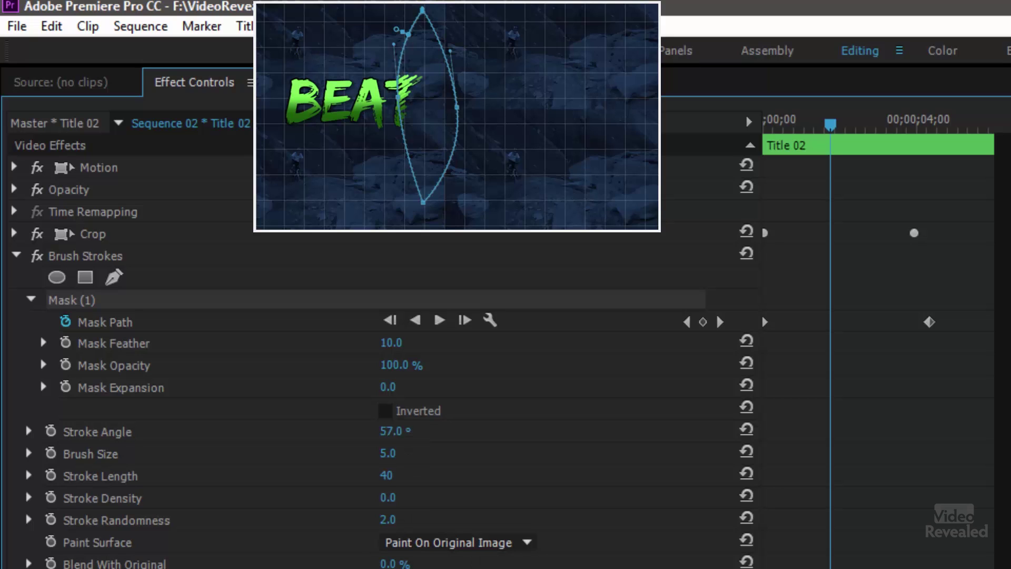
Hide the mask outline, and scrub, play and step through frames to examine the diagonal brush strokes on the title's edge.
left_click_drag(831, 124, 821, 124)
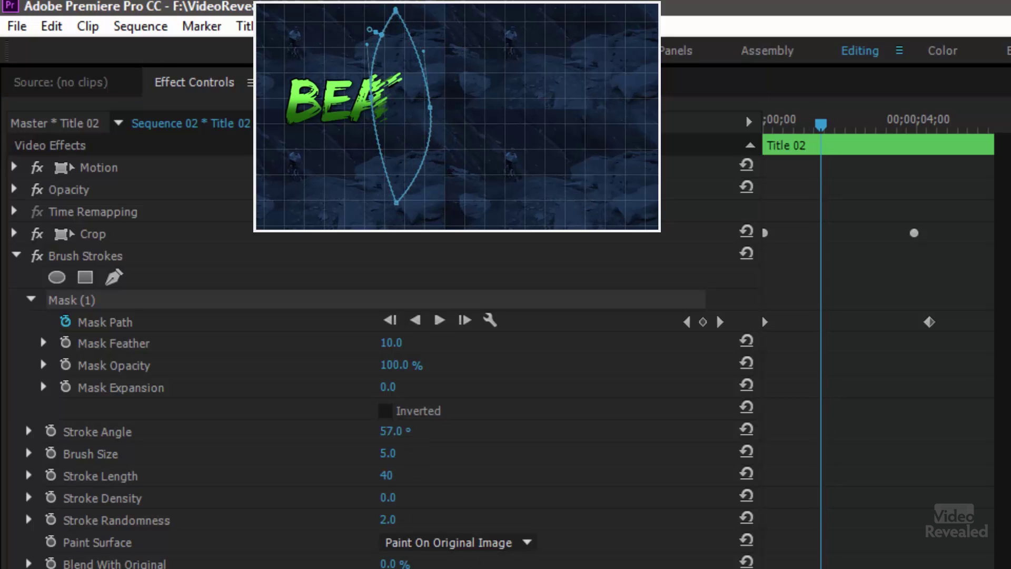
left_click(174, 377)
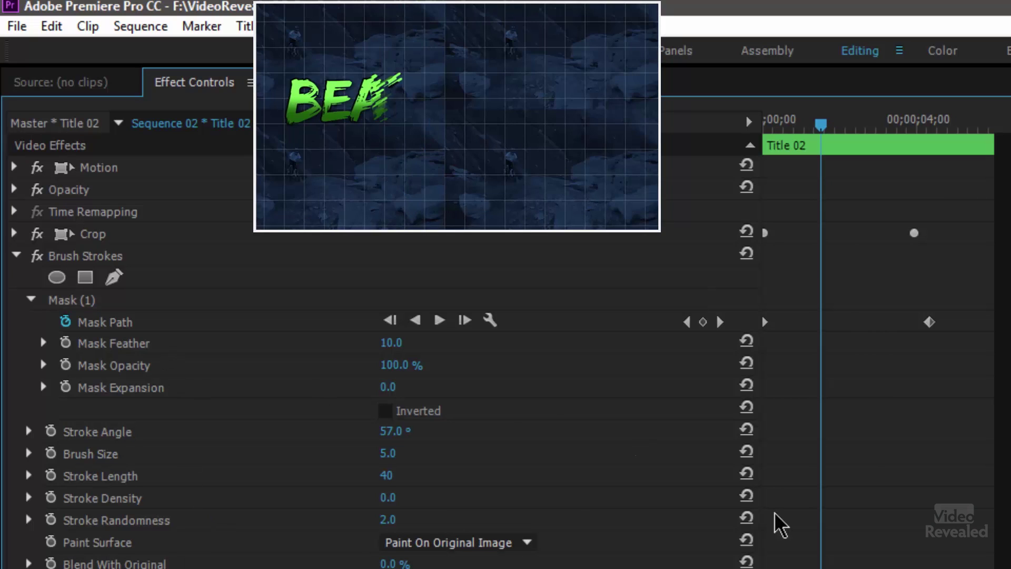
key("space")
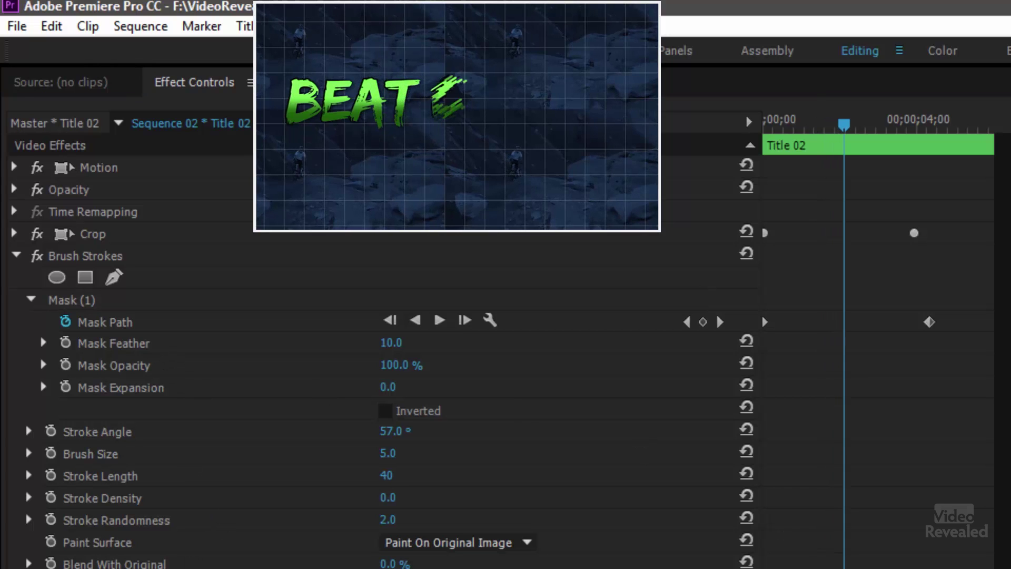
key("j")
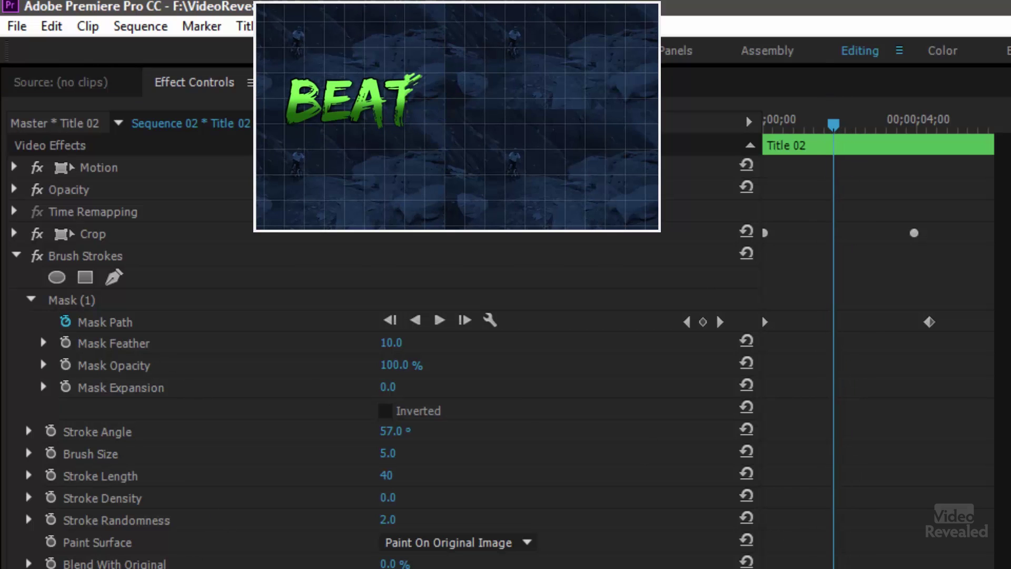
key("Left")
key("Left")
key("Right")
key("Right")
key("Right")
key("Right")
key("Right")
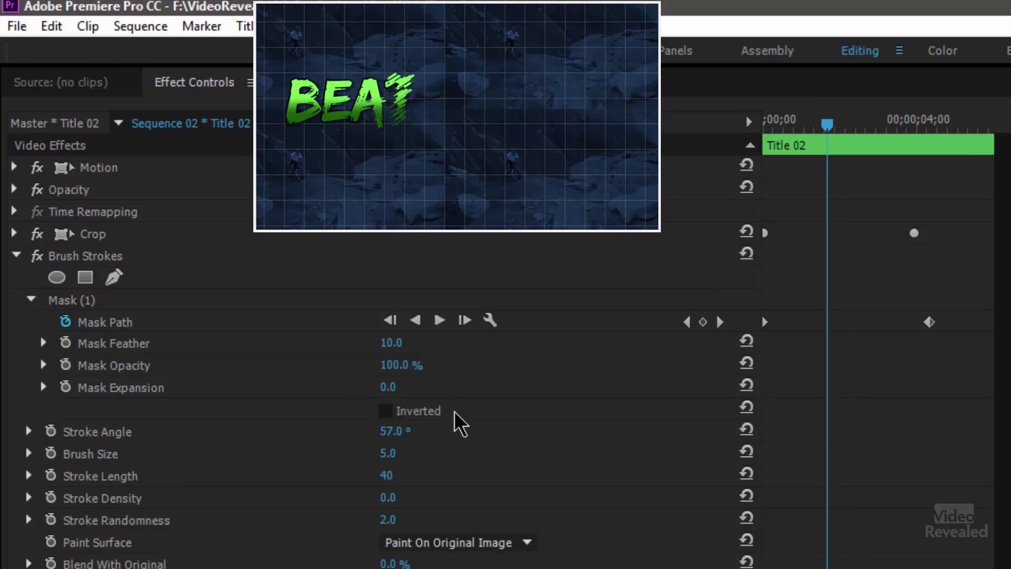
Try a Brush Strokes Stroke Angle of 51.0°, and set the angle back to 90.0°.
left_click_drag(399, 442, 430, 437)
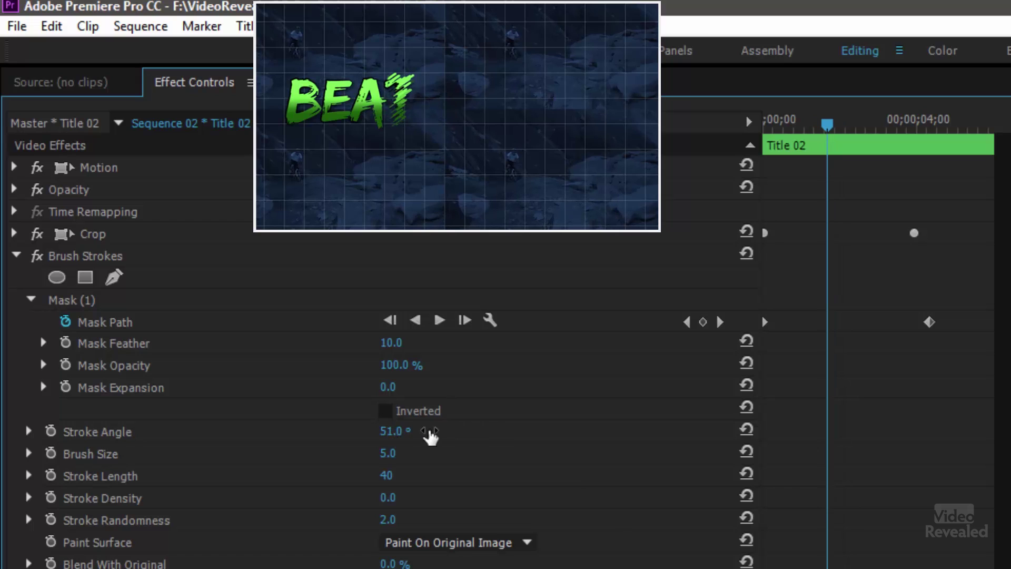
left_click(393, 433)
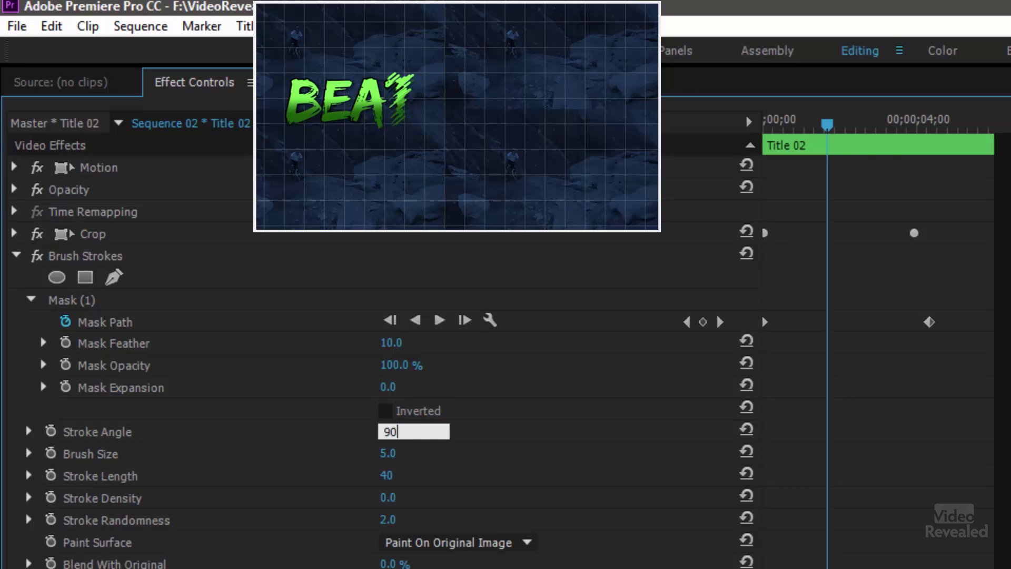
type("90")
key("Return")
Play and scrub through Sequence 02 repeatedly to review the complete title reveal with horizontal brush strokes.
key("space")
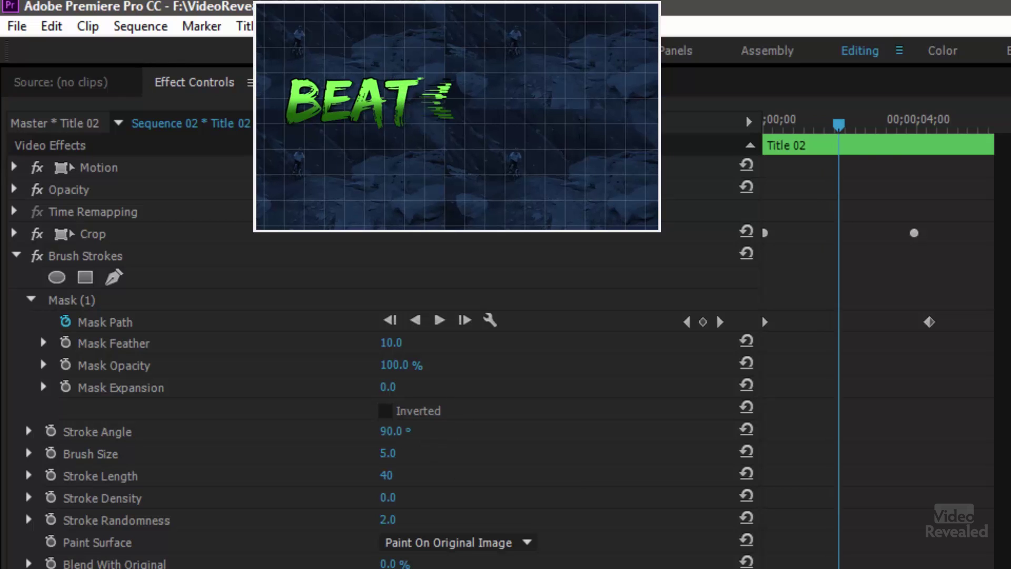
left_click_drag(867, 124, 801, 124)
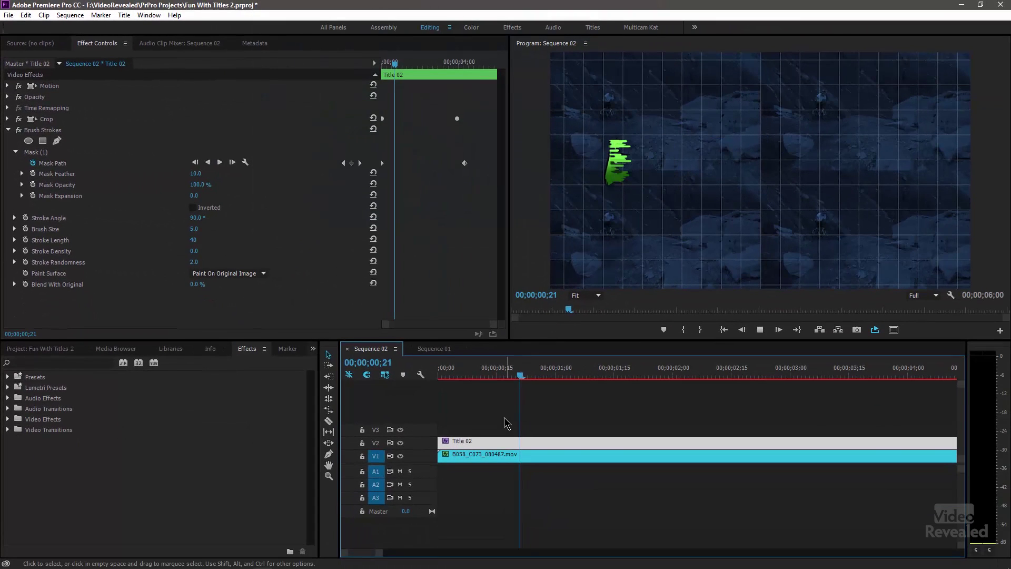
key("l")
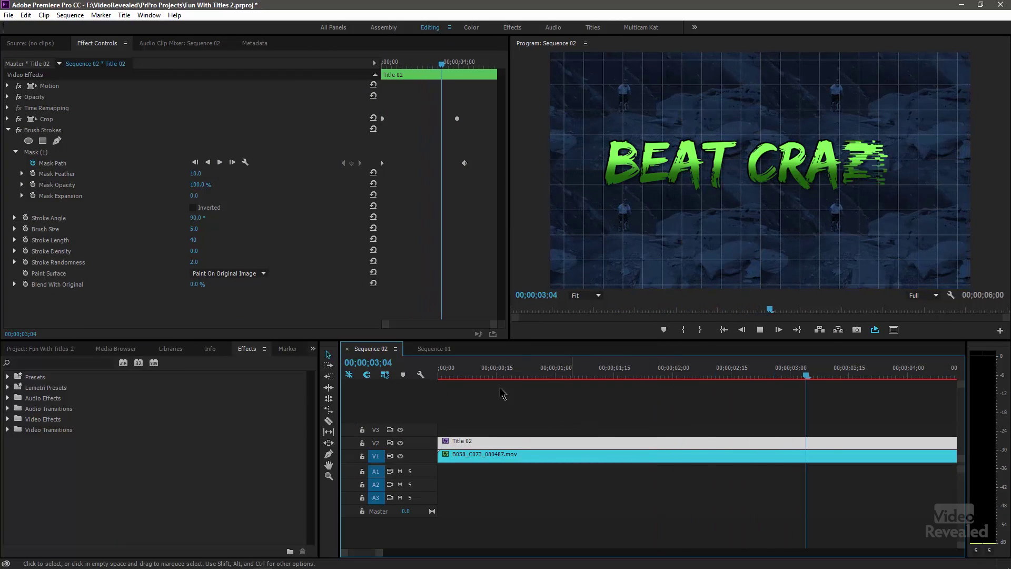
key("k")
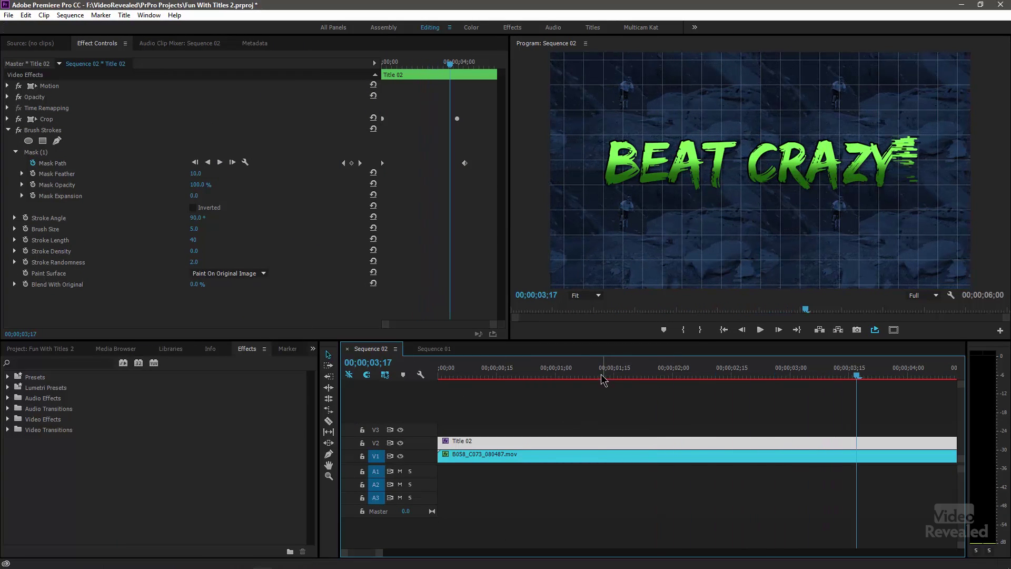
left_click_drag(599, 375, 543, 375)
key("space")
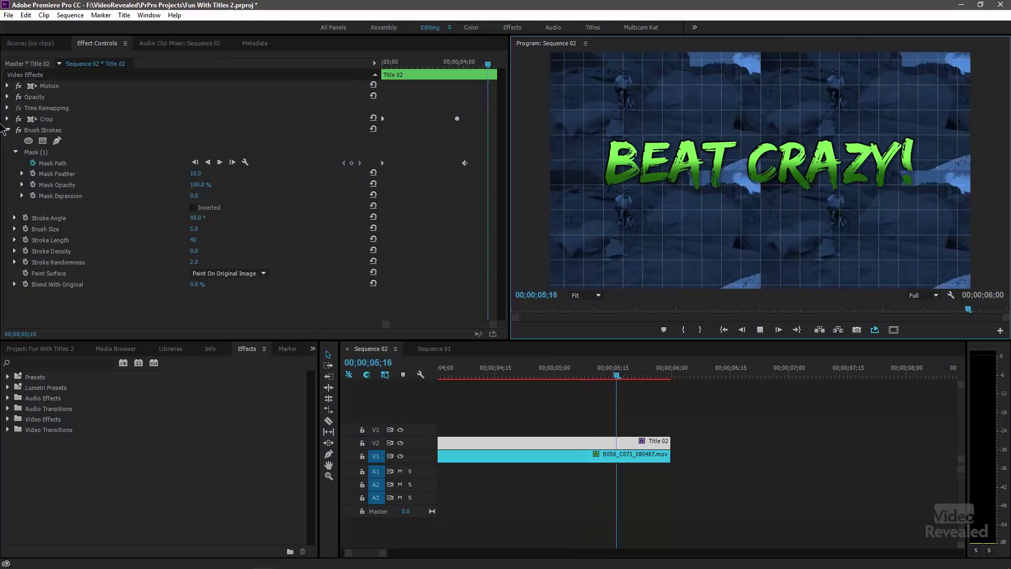
key("space")
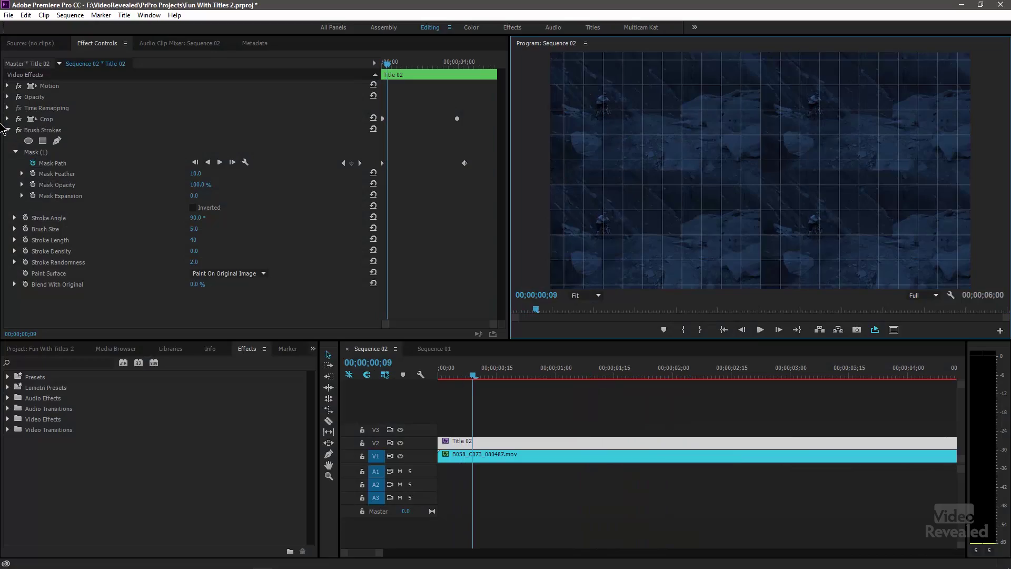